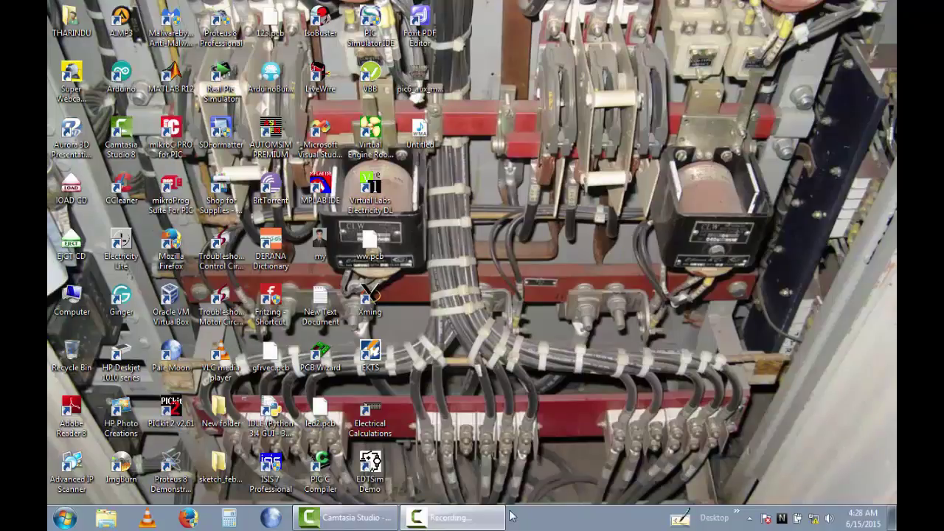
- Launch EKTS from the desktop and display the list of used elements on the drawing area
{"action": "left_click", "coordinate": [371, 355]}
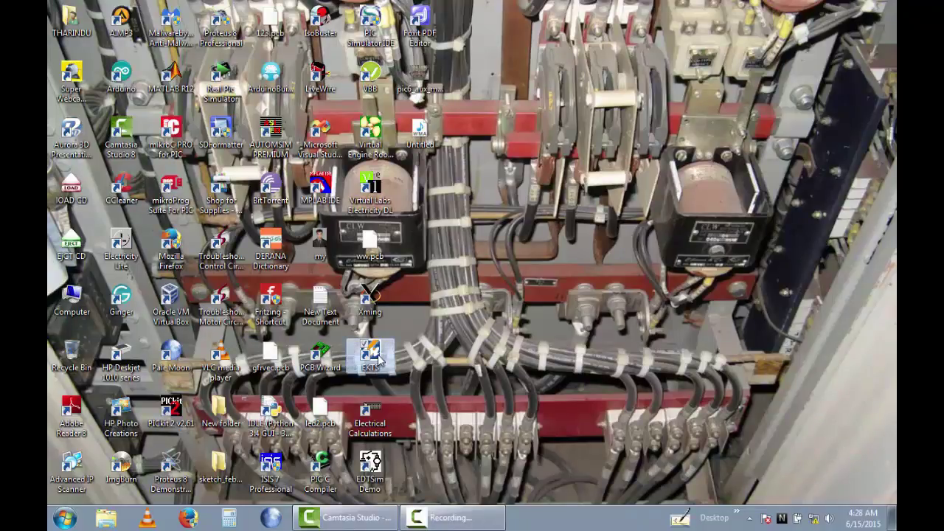
{"action": "double_click", "coordinate": [379, 359]}
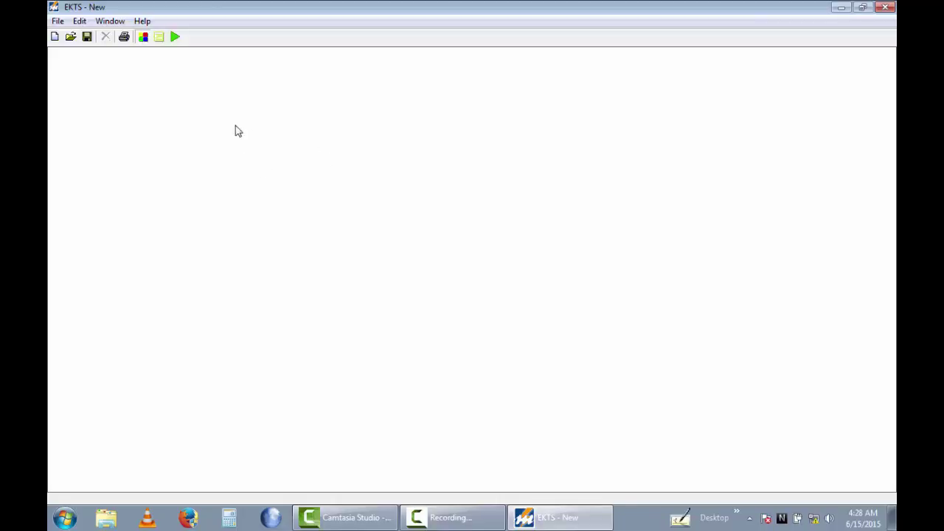
{"action": "left_click", "coordinate": [110, 20]}
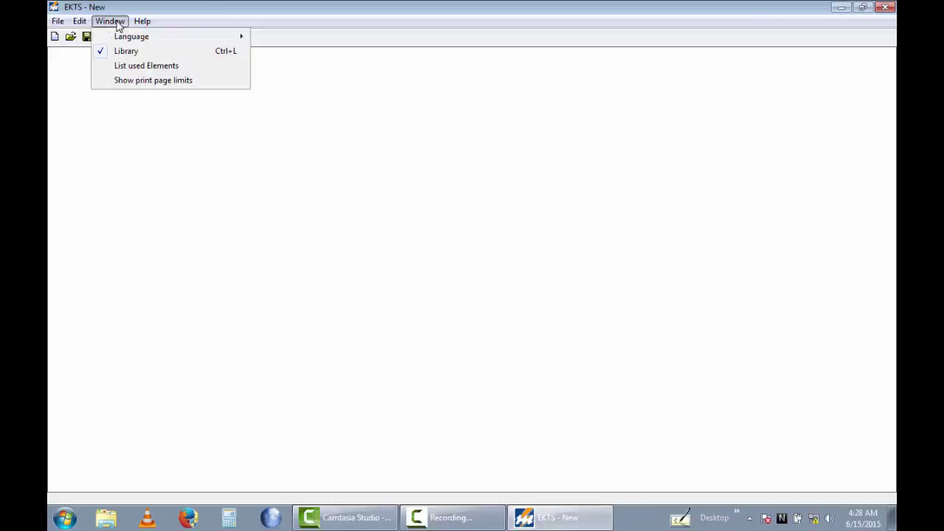
{"action": "mouse_move", "coordinate": [87, 24]}
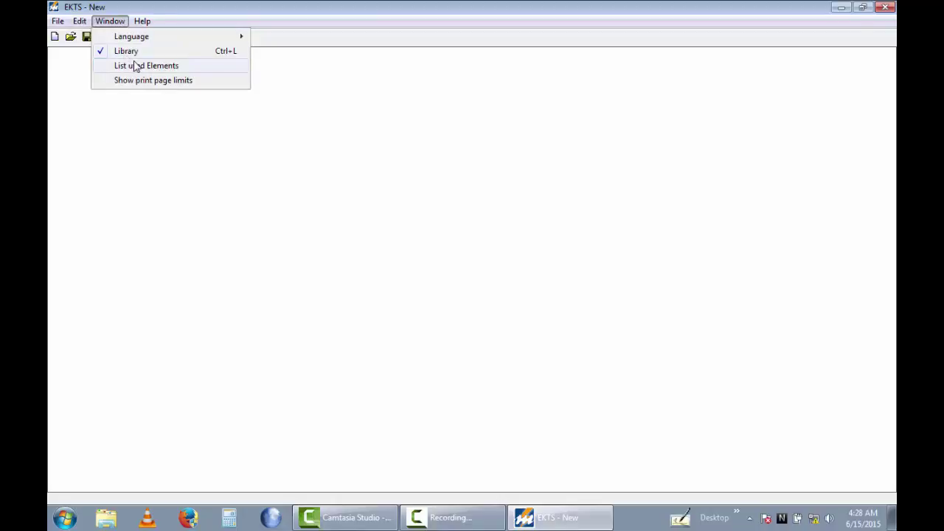
{"action": "left_click", "coordinate": [133, 65]}
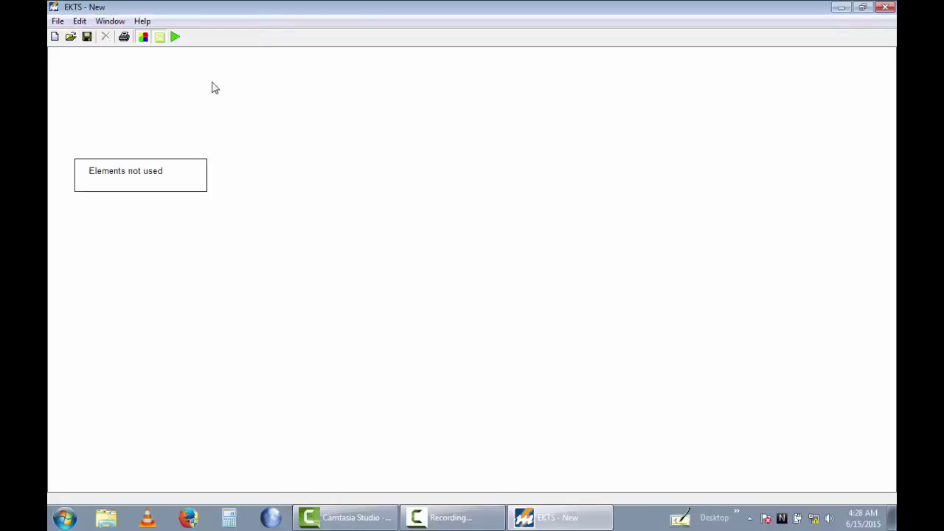
- Show the component Library, move it to the middle of the drawing area and widen its window
{"action": "left_click", "coordinate": [143, 37]}
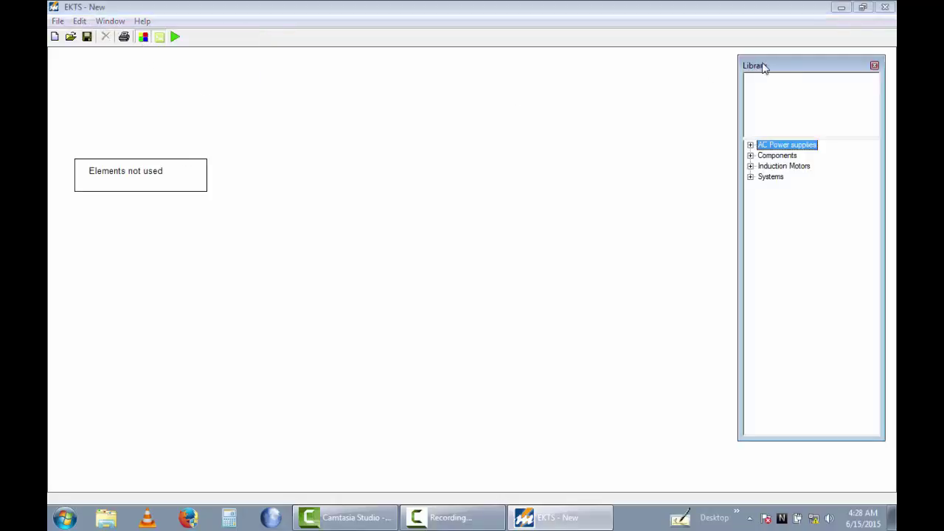
{"action": "left_click_drag", "start_coordinate": [785, 71], "coordinate": [403, 84]}
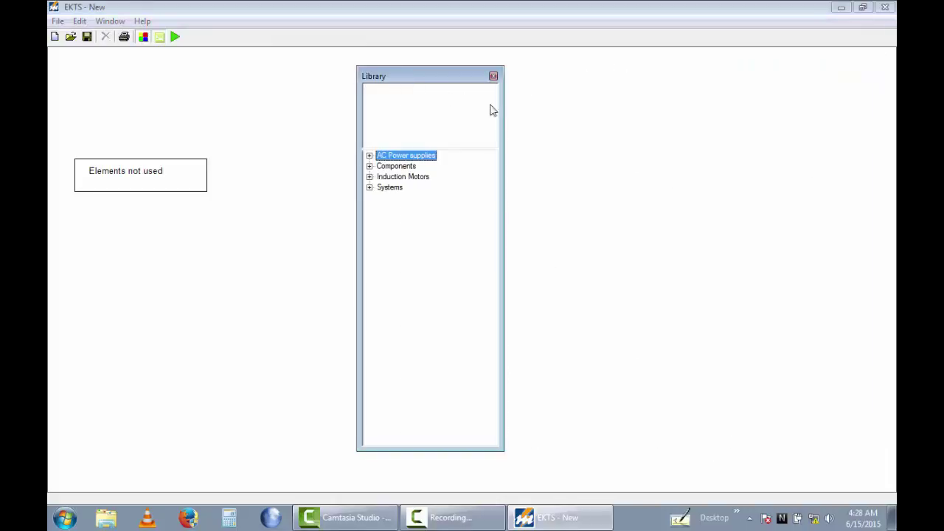
{"action": "left_click_drag", "start_coordinate": [504, 120], "coordinate": [621, 136]}
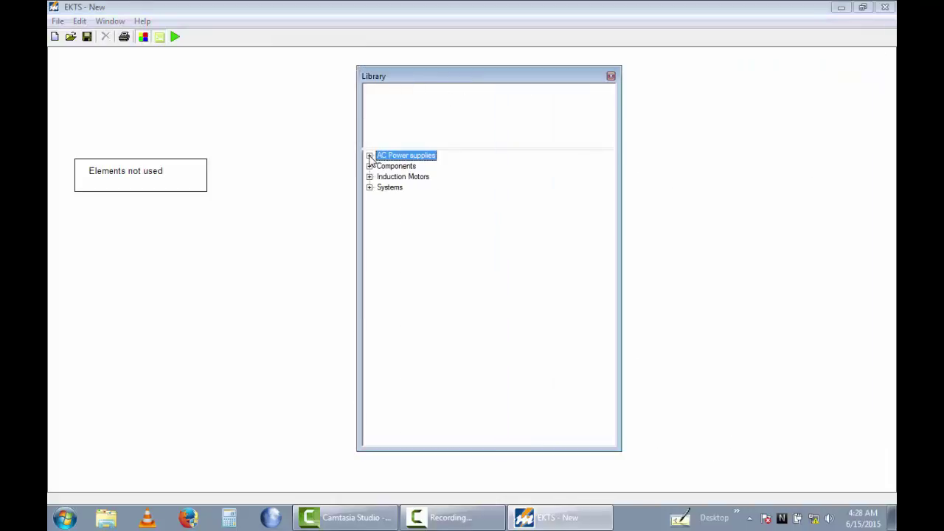
- Expand the AC Power supplies category and preview the 3-Phase Supply, L1, L2, L3 and Neutral symbols
{"action": "left_click", "coordinate": [369, 155]}
{"action": "left_click", "coordinate": [395, 168]}
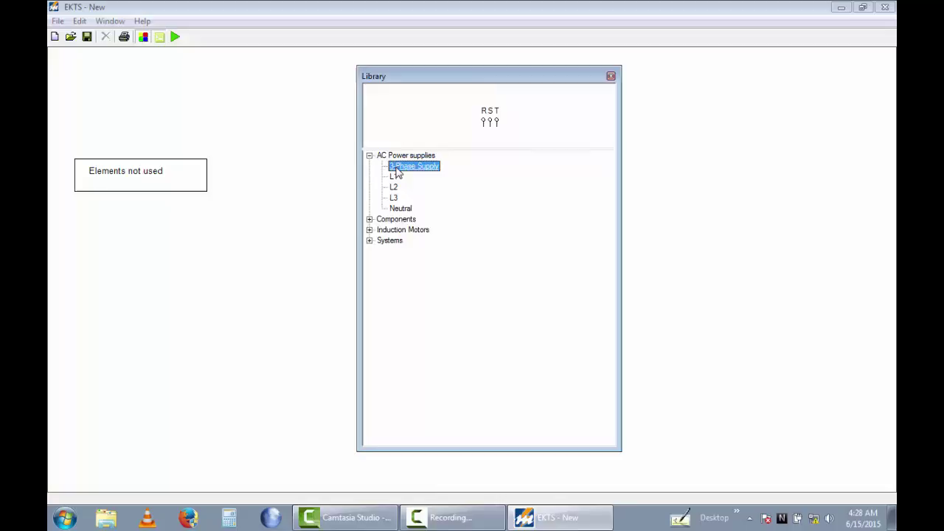
{"action": "left_click", "coordinate": [392, 178]}
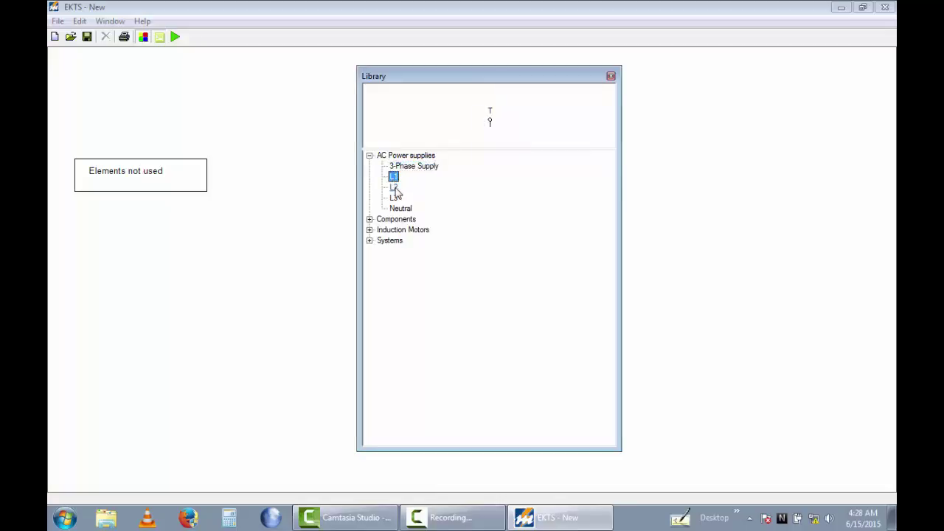
{"action": "left_click", "coordinate": [393, 187]}
{"action": "left_click", "coordinate": [393, 198]}
{"action": "left_click", "coordinate": [401, 209]}
- Expand the Components category and preview each symbol in order, from the 3 pole double state switch to the Two way button
{"action": "left_click", "coordinate": [369, 219]}
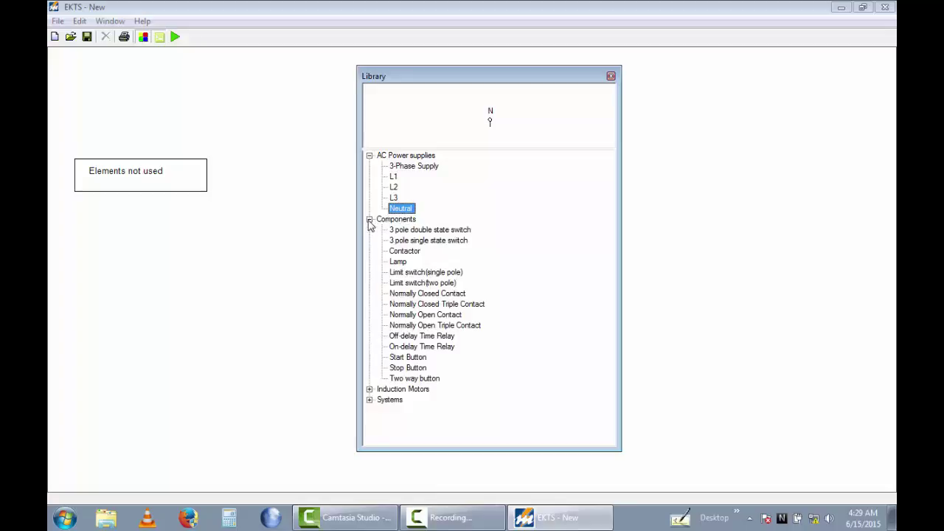
{"action": "left_click", "coordinate": [410, 231]}
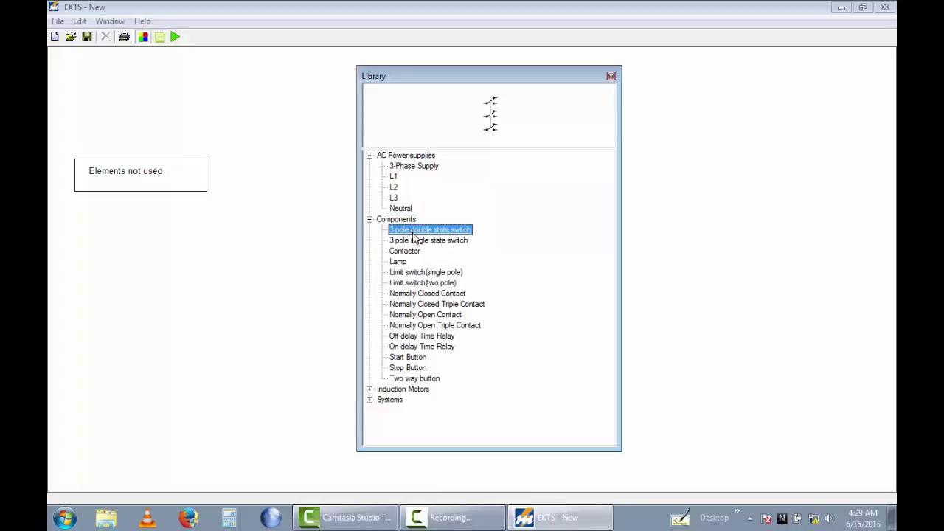
{"action": "left_click", "coordinate": [418, 241]}
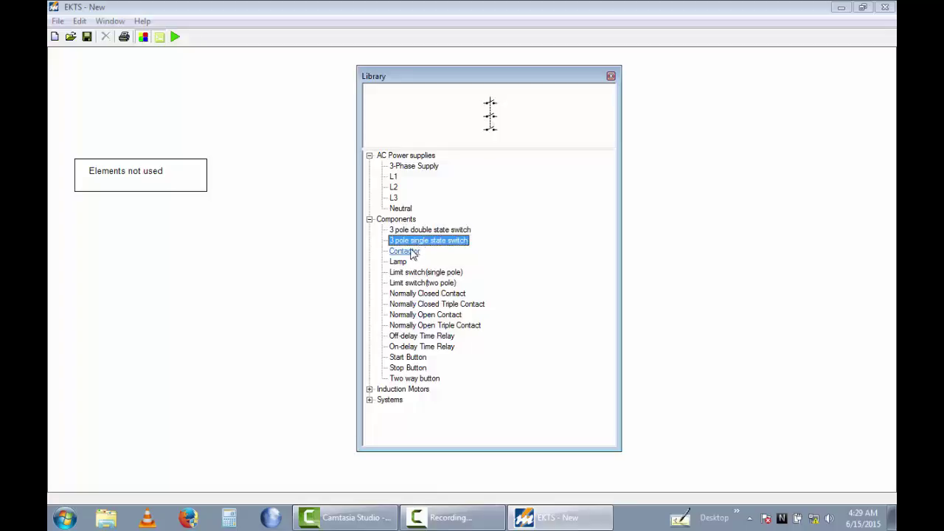
{"action": "left_click", "coordinate": [410, 251]}
{"action": "left_click", "coordinate": [401, 263]}
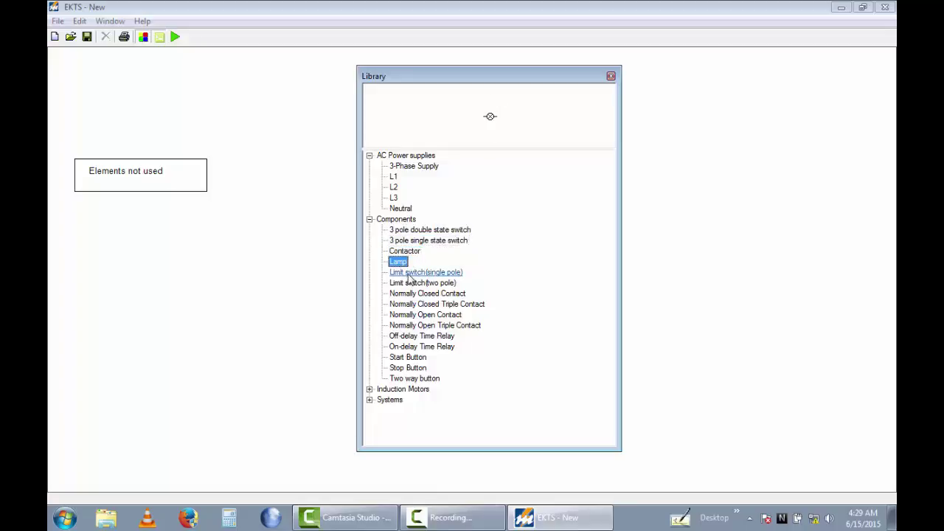
{"action": "left_click", "coordinate": [409, 274]}
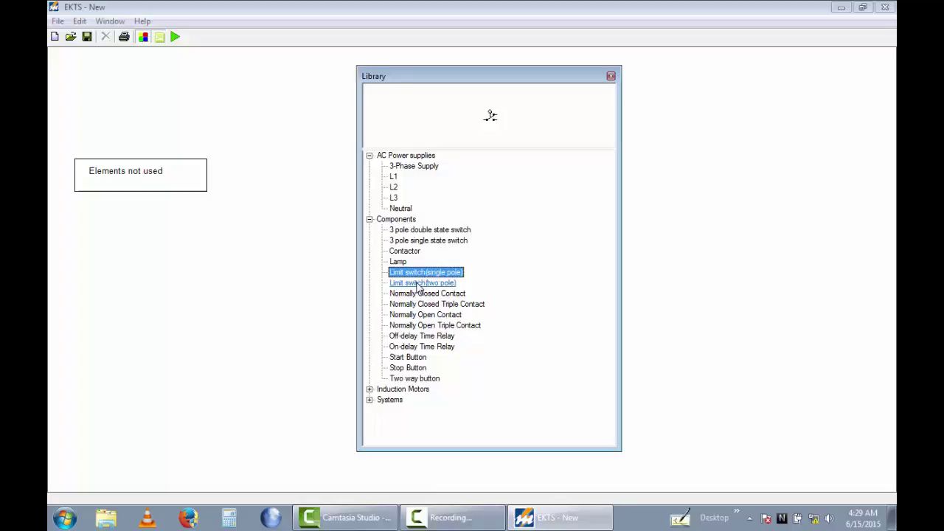
{"action": "left_click", "coordinate": [419, 284]}
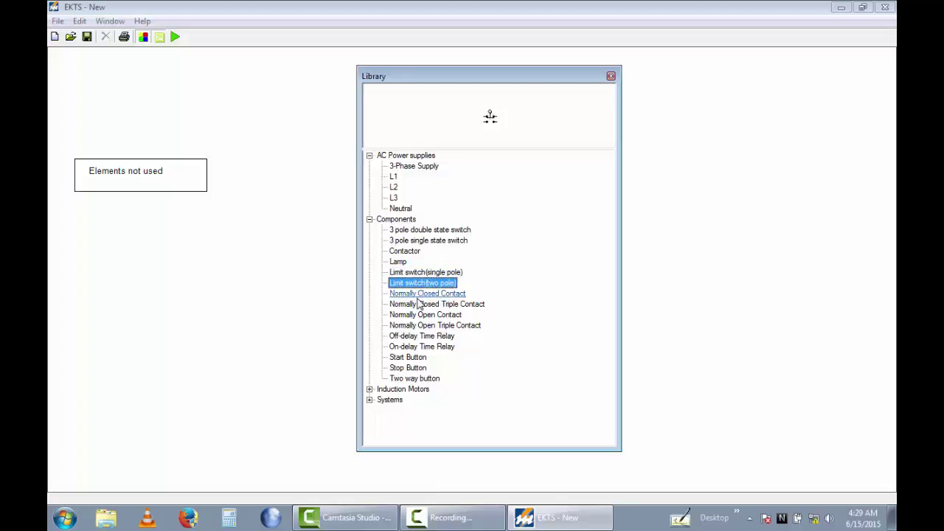
{"action": "left_click", "coordinate": [418, 297]}
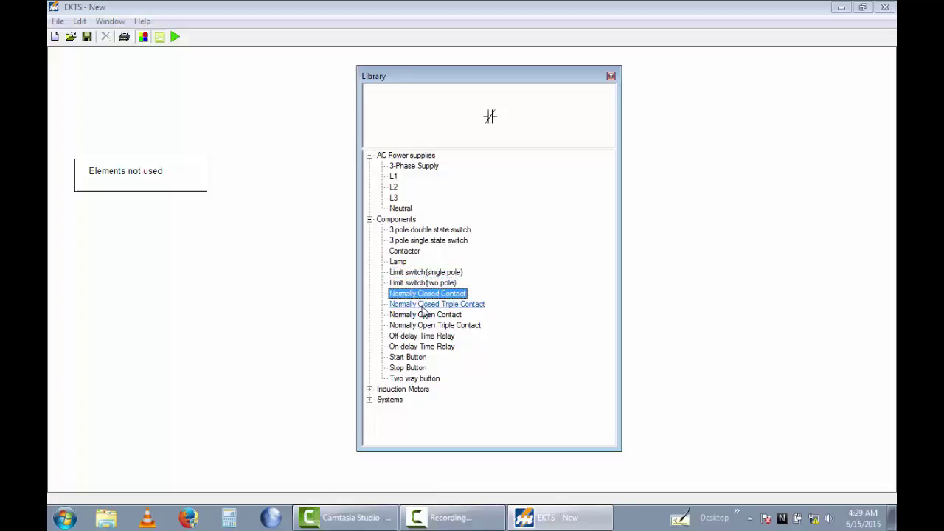
{"action": "left_click", "coordinate": [428, 305]}
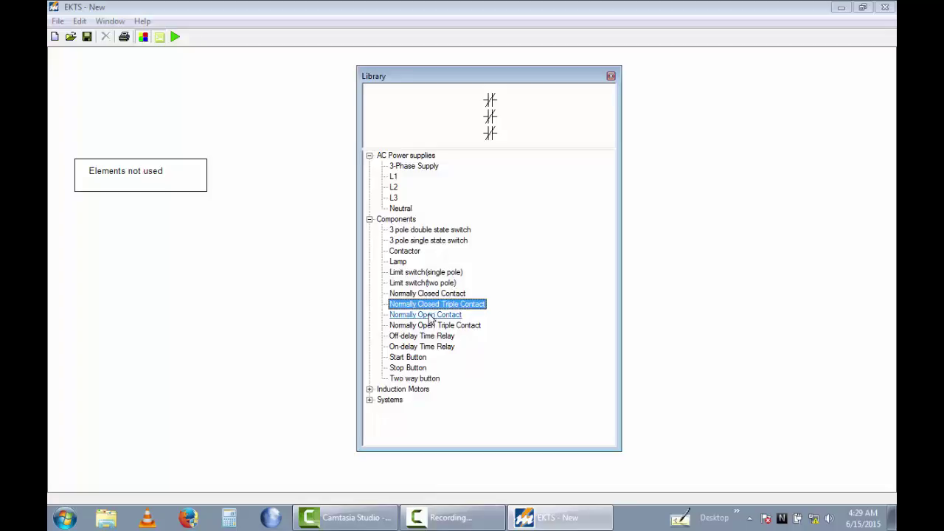
{"action": "left_click", "coordinate": [430, 316]}
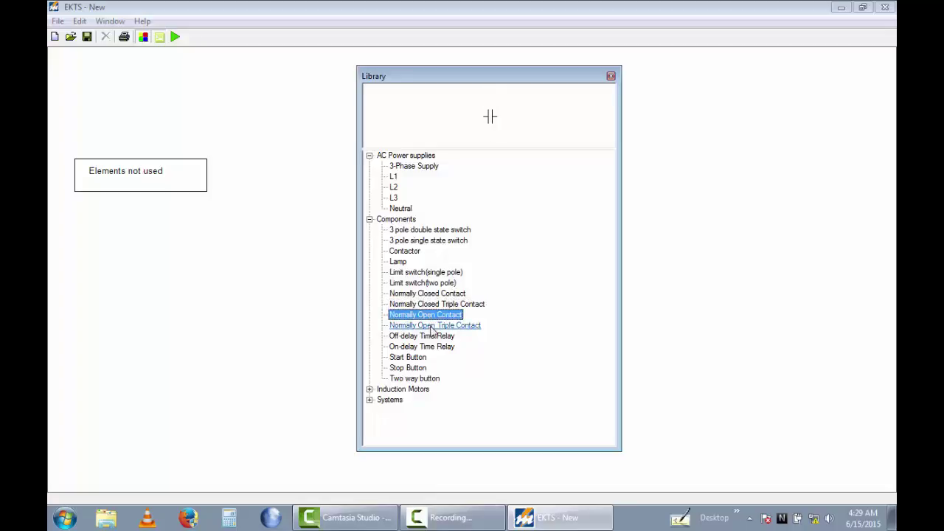
{"action": "left_click", "coordinate": [432, 327]}
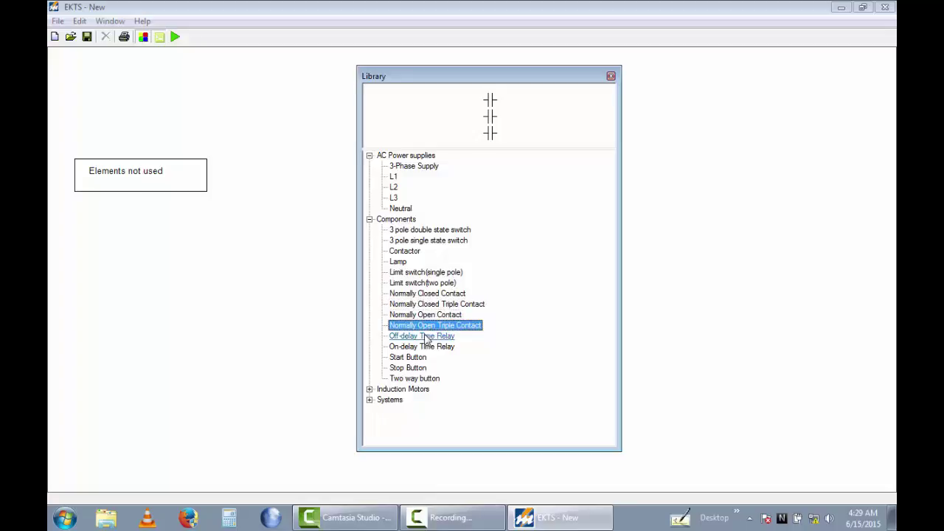
{"action": "left_click", "coordinate": [426, 336]}
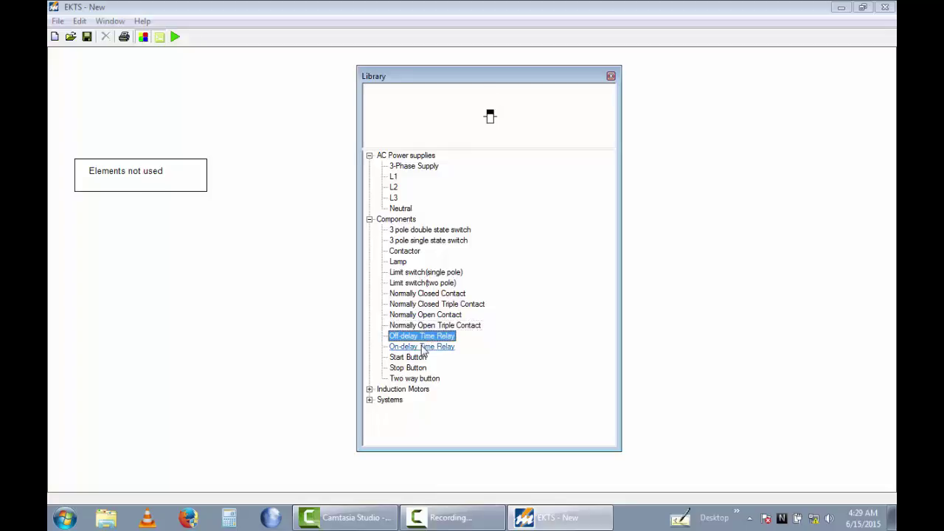
{"action": "left_click", "coordinate": [423, 346]}
{"action": "left_click", "coordinate": [422, 358]}
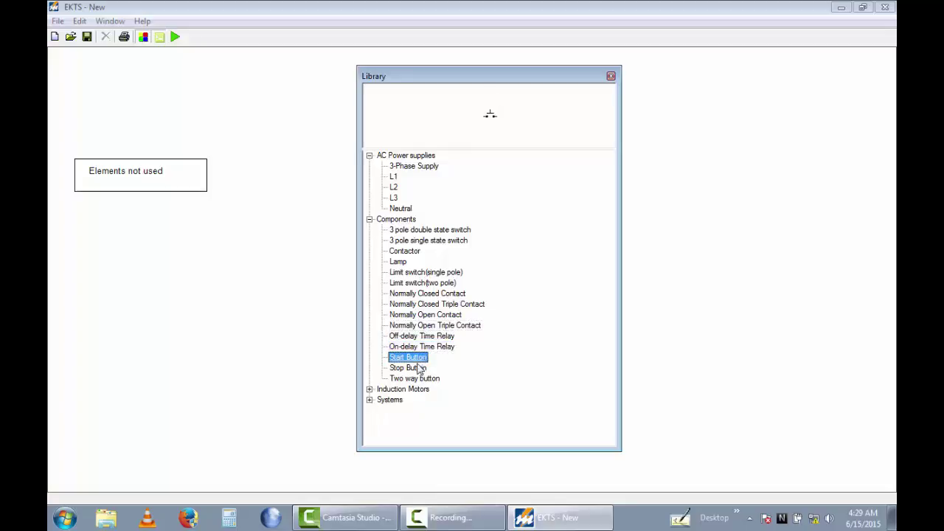
{"action": "left_click", "coordinate": [418, 369]}
{"action": "left_click", "coordinate": [417, 378]}
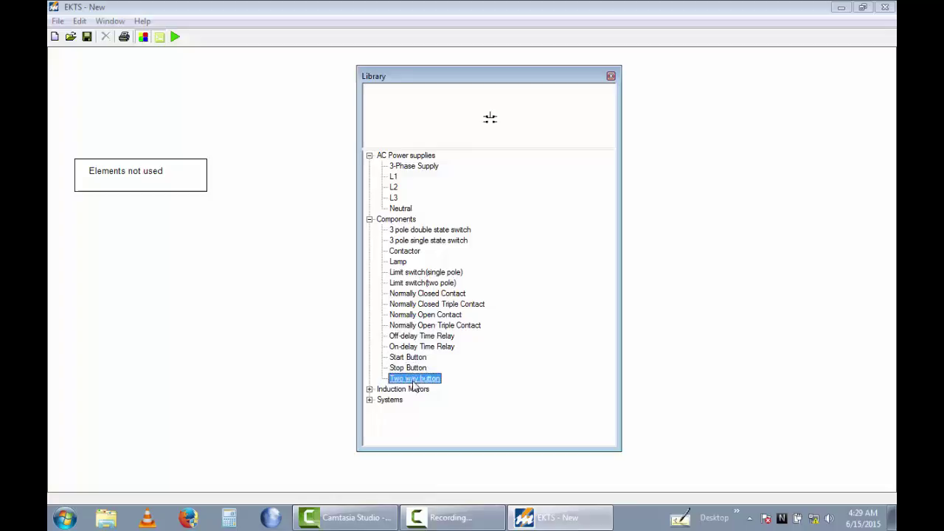
- Expand the Induction Motors category and preview the two single phase motors, the Star-Delta Connectible motor and the Three Phase Induction Motor
{"action": "left_click", "coordinate": [369, 390]}
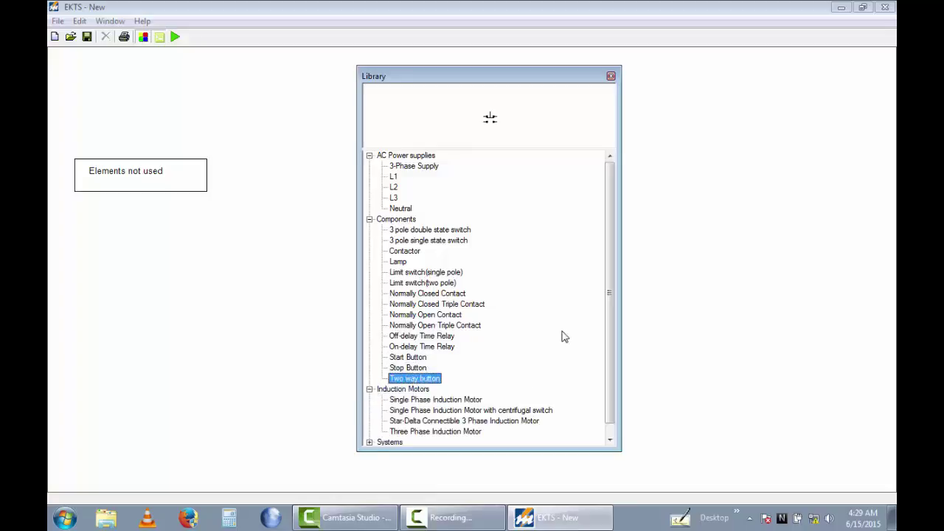
{"action": "left_click_drag", "start_coordinate": [607, 352], "coordinate": [611, 395]}
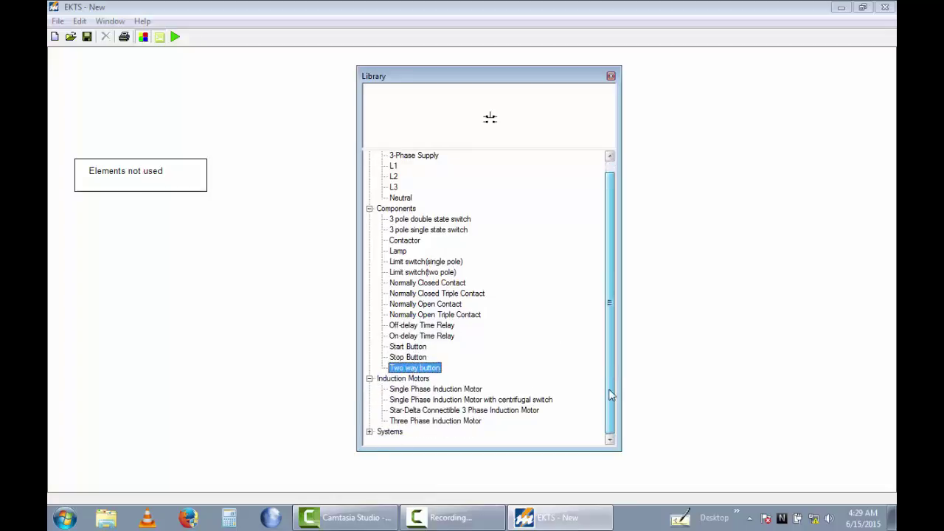
{"action": "left_click", "coordinate": [457, 390]}
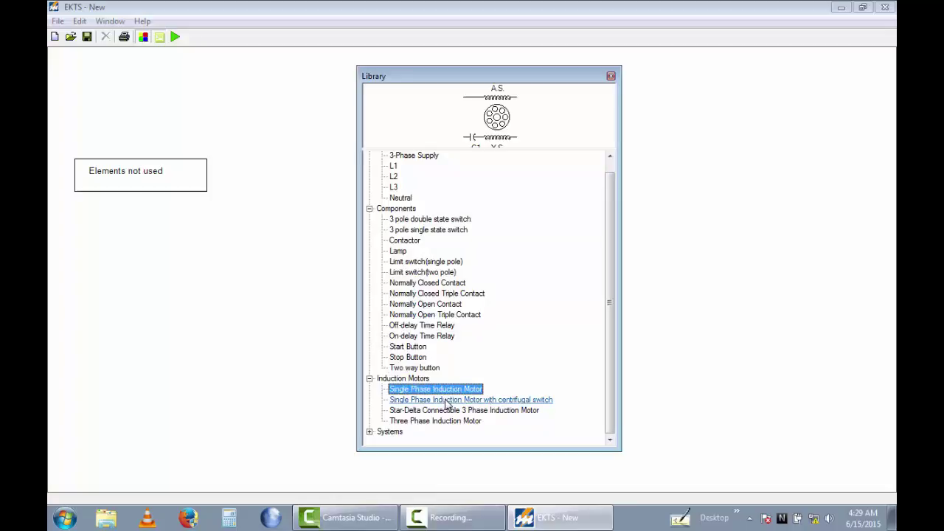
{"action": "left_click", "coordinate": [446, 401]}
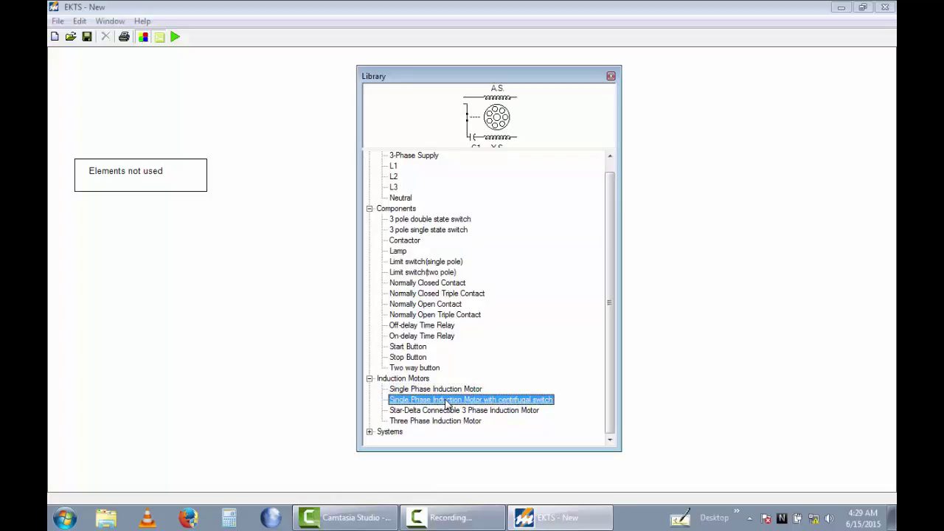
{"action": "left_click", "coordinate": [435, 412]}
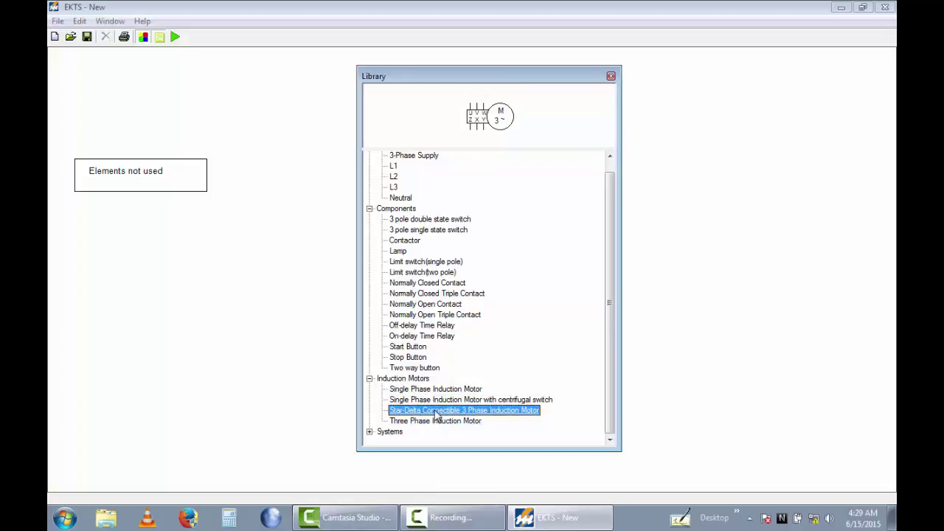
{"action": "left_click", "coordinate": [434, 421]}
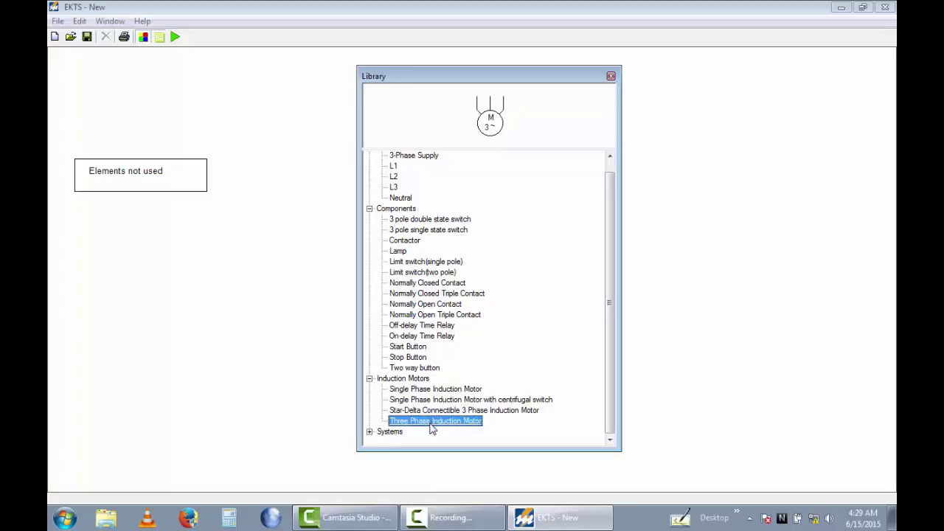
- Expand the Systems category and preview the Elevator, Gate system 1 and Gate system 2 symbols
{"action": "left_click", "coordinate": [369, 432]}
{"action": "left_click", "coordinate": [401, 411]}
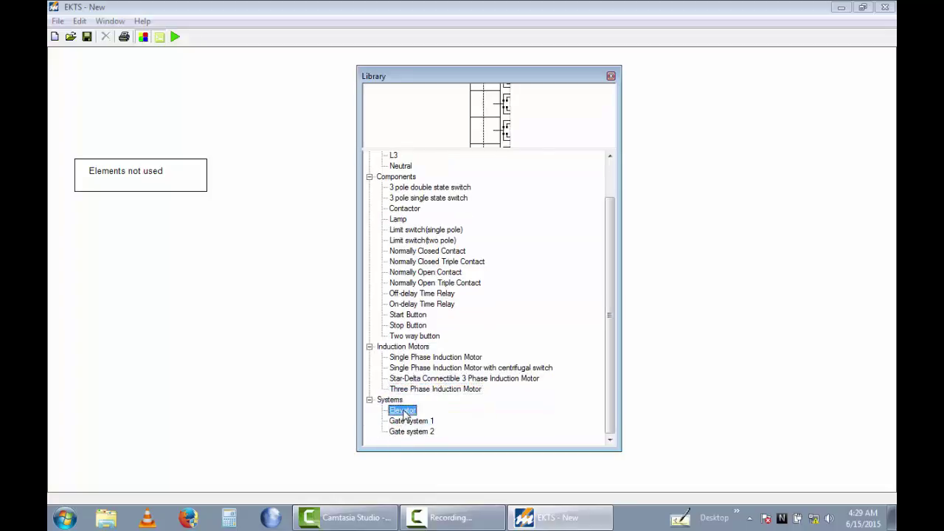
{"action": "left_click", "coordinate": [409, 422]}
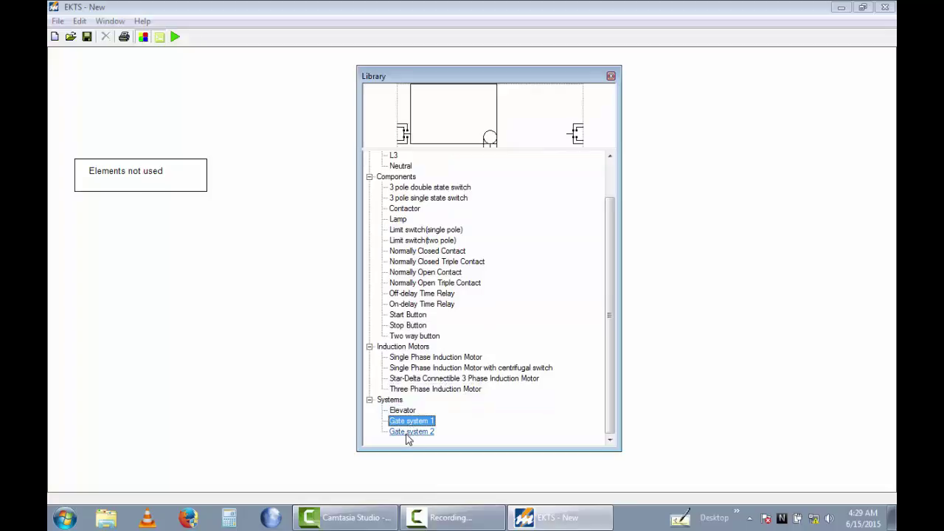
{"action": "left_click", "coordinate": [412, 432]}
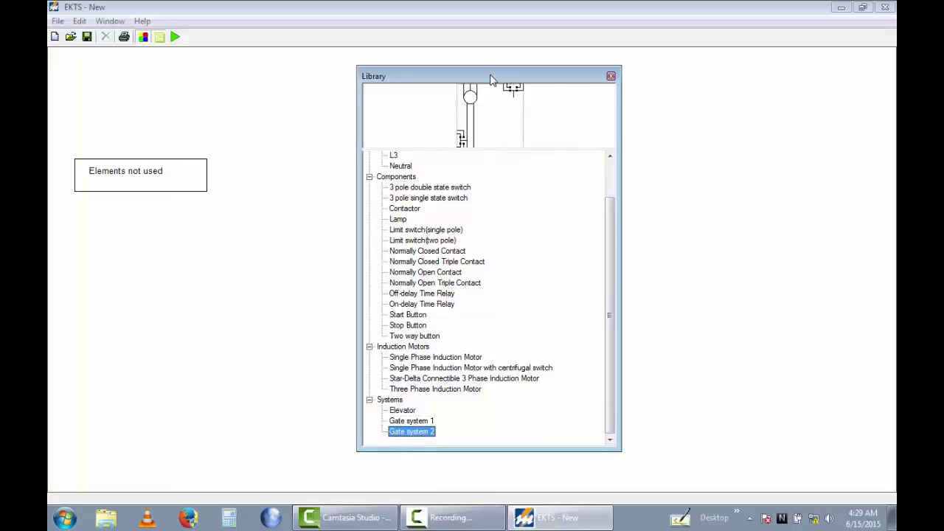
- Move the Library window aside, toggle it off and on again, and hide the list of used elements
{"action": "left_click_drag", "start_coordinate": [492, 76], "coordinate": [685, 65]}
{"action": "left_click", "coordinate": [143, 37]}
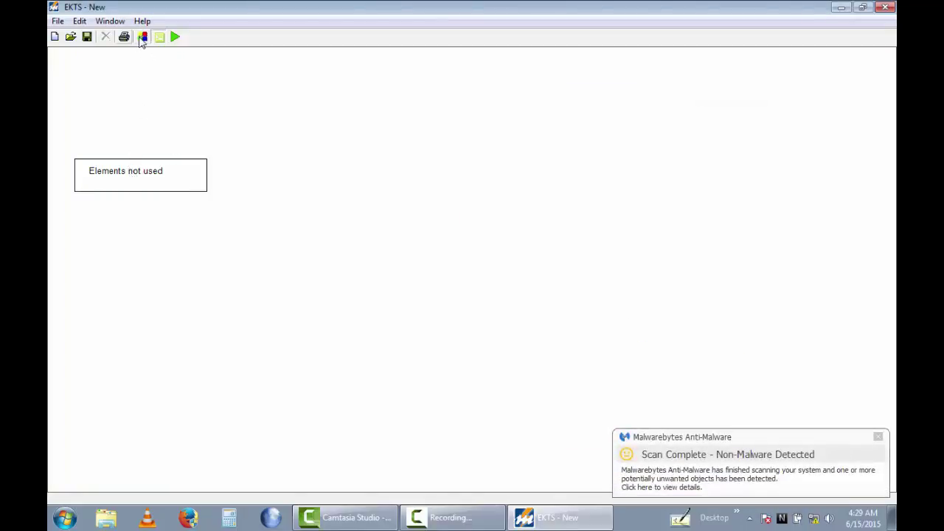
{"action": "left_click", "coordinate": [143, 39]}
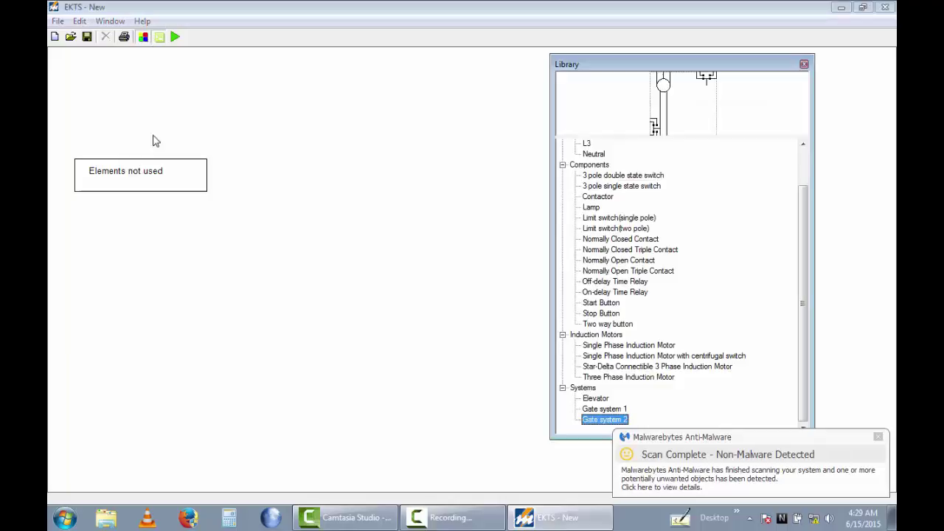
{"action": "left_click", "coordinate": [157, 39]}
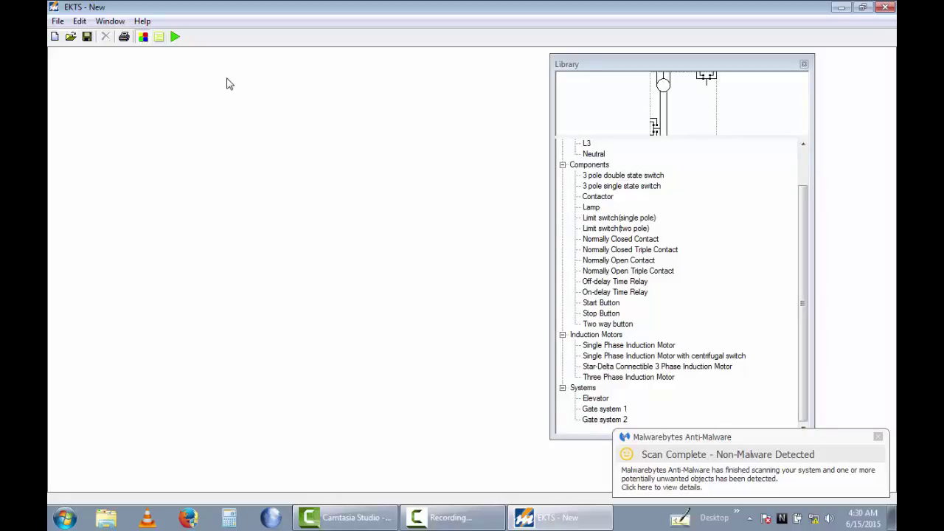
- Place a single T phase supply terminal near the upper-left corner of the drawing sheet
{"action": "left_click", "coordinate": [803, 256]}
{"action": "scroll", "coordinate": [805, 261], "scroll_direction": "up", "scroll_amount": 2}
{"action": "double_click", "coordinate": [586, 165]}
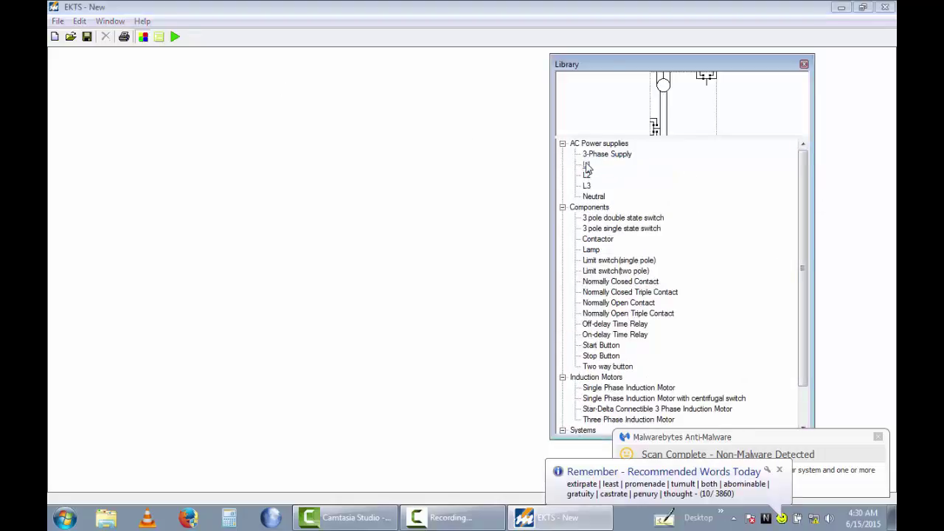
{"action": "left_click_drag", "start_coordinate": [59, 78], "coordinate": [94, 87]}
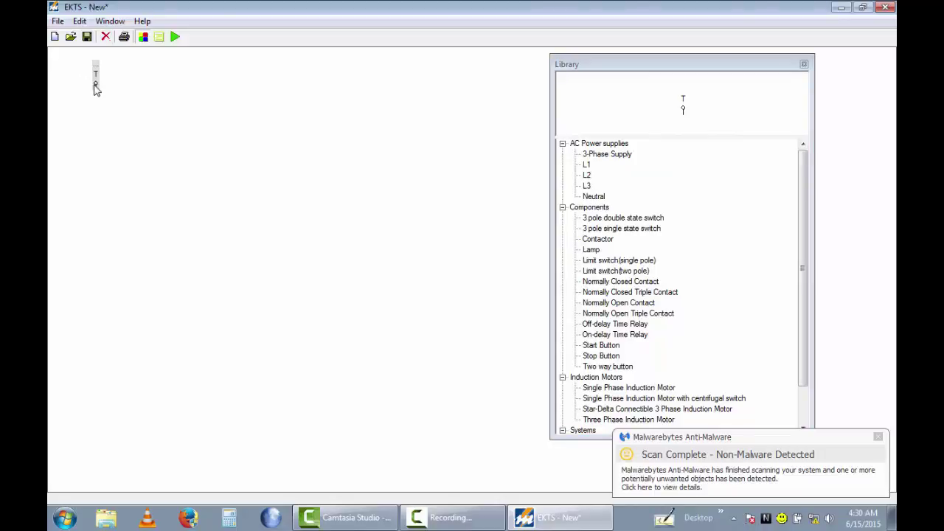
- Place a Stop Button below the T supply, rotate it 270 degrees and line it up with the supply terminal
{"action": "double_click", "coordinate": [599, 356]}
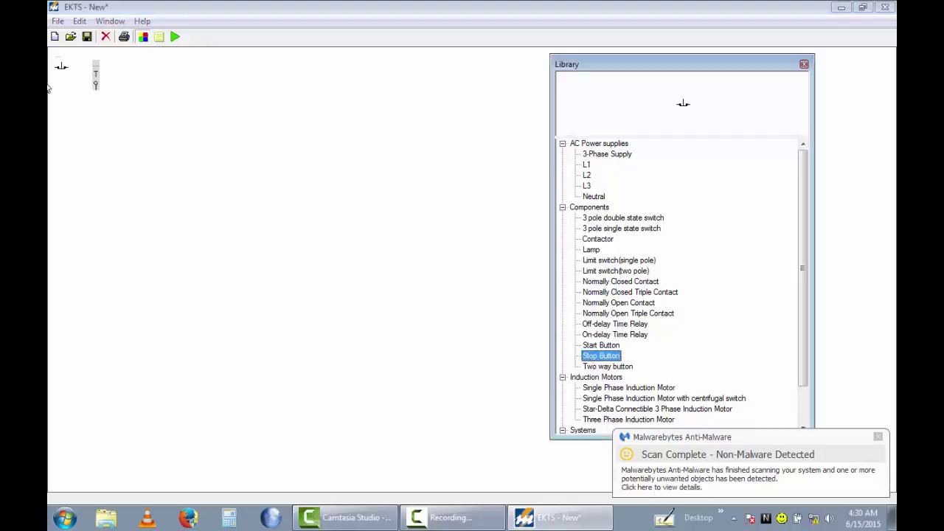
{"action": "left_click_drag", "start_coordinate": [63, 72], "coordinate": [99, 129]}
{"action": "right_click", "coordinate": [104, 135]}
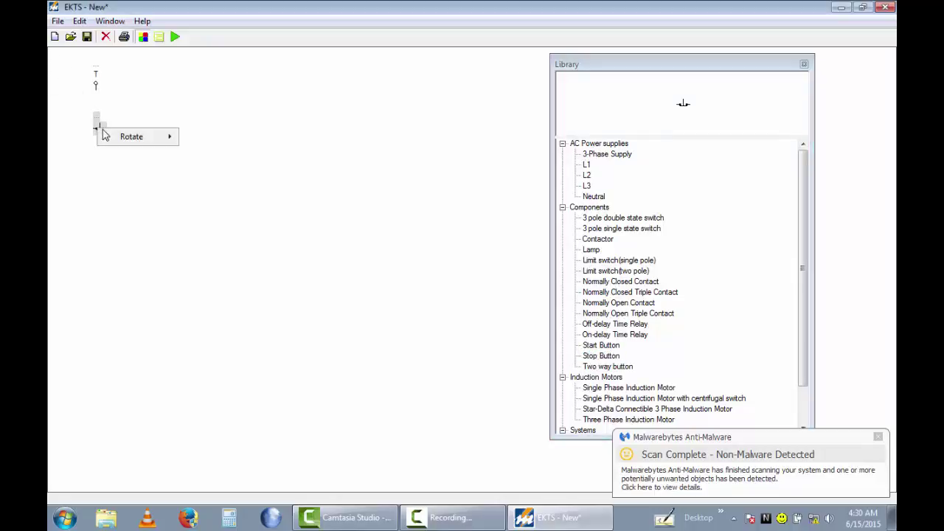
{"action": "mouse_move", "coordinate": [104, 135]}
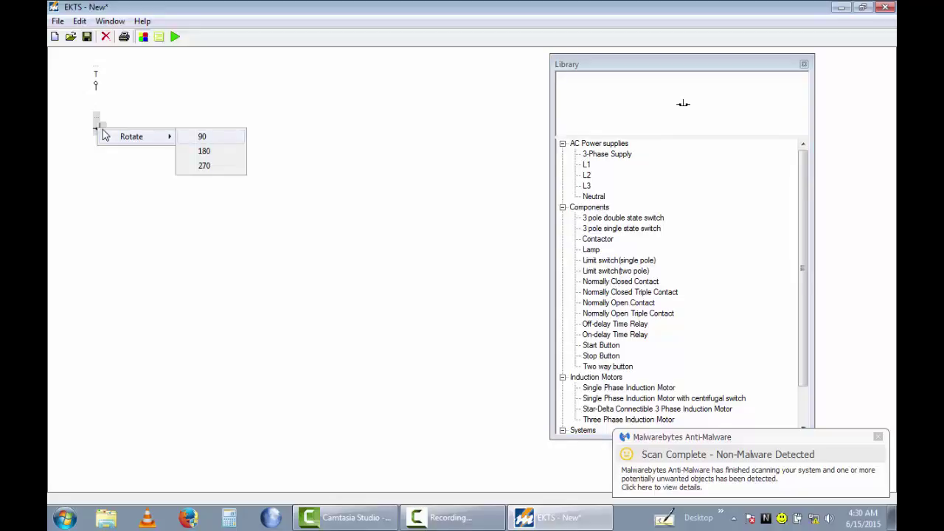
{"action": "key", "text": "Up"}
{"action": "key", "text": "Return"}
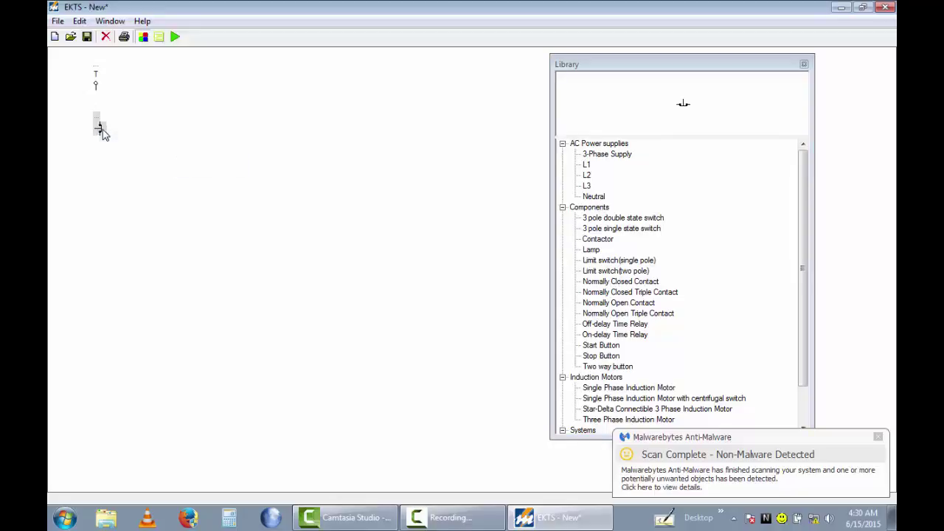
{"action": "left_click", "coordinate": [102, 129]}
{"action": "left_click", "coordinate": [103, 130]}
- Place a Start Button below the Stop Button and rotate it 270 degrees
{"action": "left_click", "coordinate": [600, 345]}
{"action": "left_click", "coordinate": [98, 198]}
{"action": "right_click", "coordinate": [96, 200]}
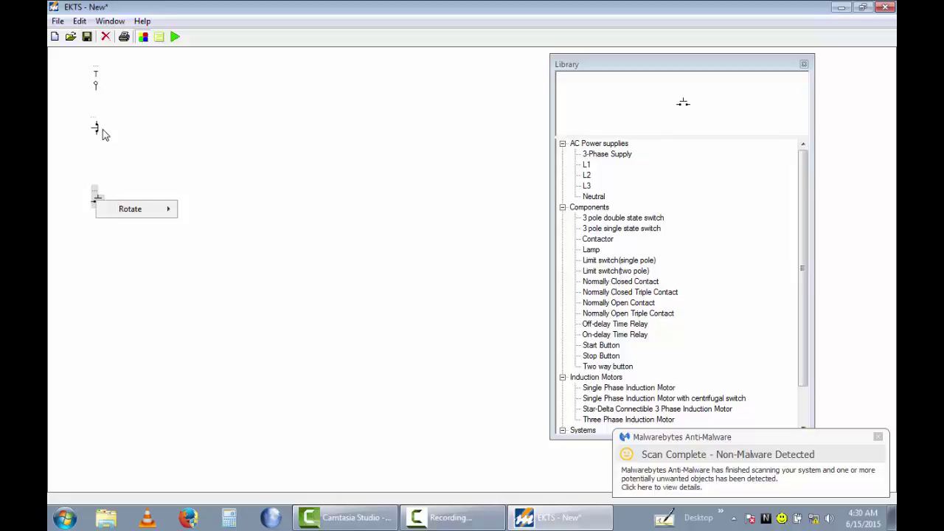
{"action": "mouse_move", "coordinate": [133, 208]}
{"action": "left_click", "coordinate": [203, 238]}
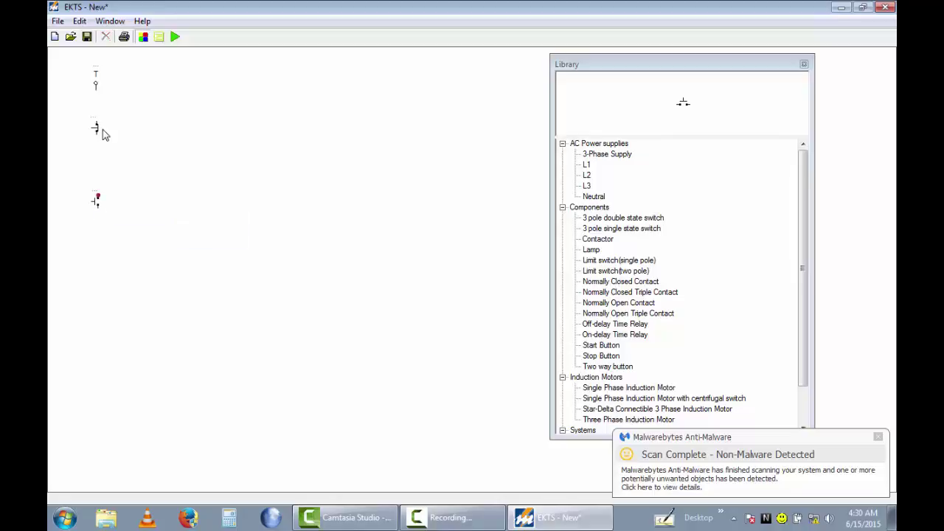
- Align the Start Button under the Stop Button and wire the T supply in series through both buttons
{"action": "left_click", "coordinate": [103, 134]}
{"action": "left_click", "coordinate": [103, 129]}
{"action": "left_click_drag", "start_coordinate": [97, 201], "coordinate": [96, 201]}
{"action": "left_click", "coordinate": [102, 129]}
{"action": "left_click", "coordinate": [103, 130]}
{"action": "left_click", "coordinate": [103, 130]}
- Place a Contactor below the Start Button, rotate it 270 degrees and wire it to the button's lower terminal
{"action": "left_click", "coordinate": [597, 239]}
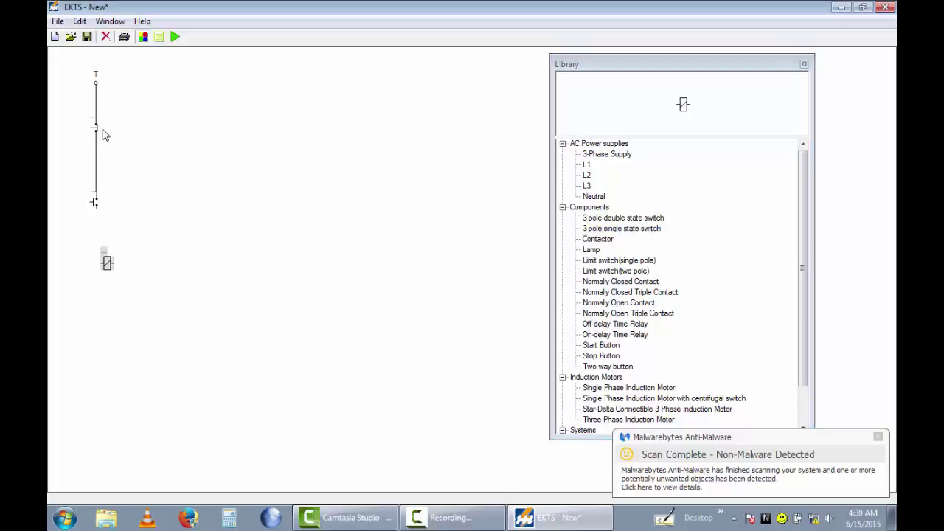
{"action": "right_click", "coordinate": [97, 256]}
{"action": "mouse_move", "coordinate": [136, 264]}
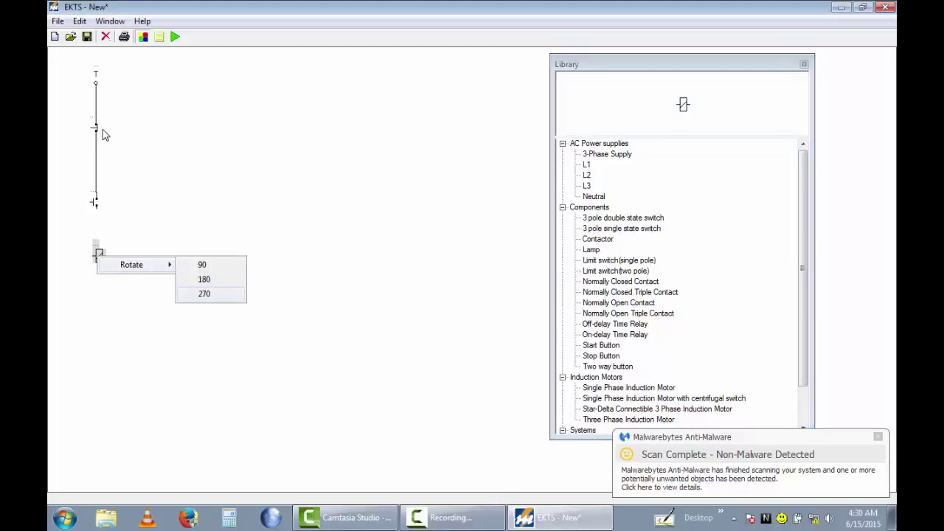
{"action": "key", "text": "Return"}
{"action": "left_click_drag", "start_coordinate": [99, 249], "coordinate": [97, 215]}
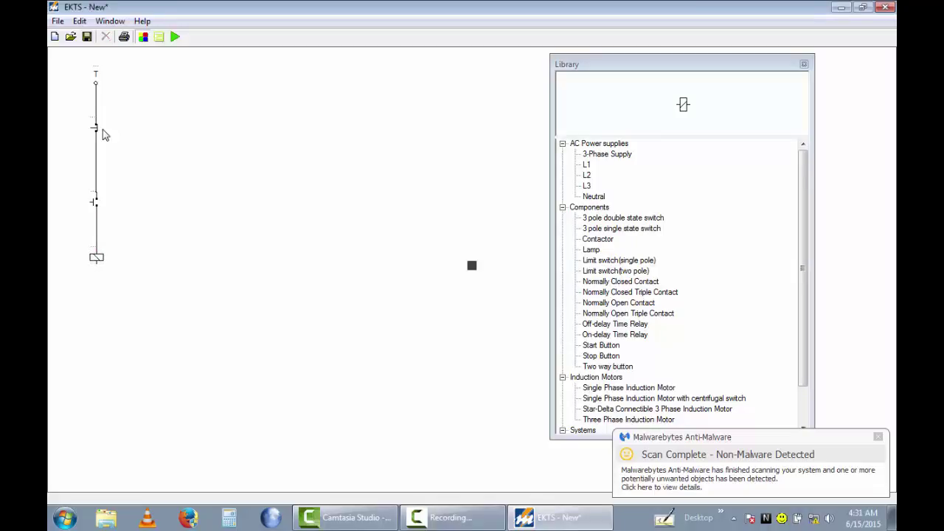
- Label the two push buttons STOP and START and name the contactor K
{"action": "double_click", "coordinate": [102, 130]}
{"action": "type", "text": "stop"}
{"action": "key", "text": "Return"}
{"action": "key", "text": "Tab"}
{"action": "type", "text": "start"}
{"action": "key", "text": "Return"}
{"action": "key", "text": "Tab"}
{"action": "type", "text": "k"}
{"action": "key", "text": "Return"}
- Place a Neutral terminal beside the T branch and wire contactor K to it, routing the horizontal run well below the coil
{"action": "double_click", "coordinate": [593, 196]}
{"action": "left_click_drag", "start_coordinate": [58, 71], "coordinate": [238, 81]}
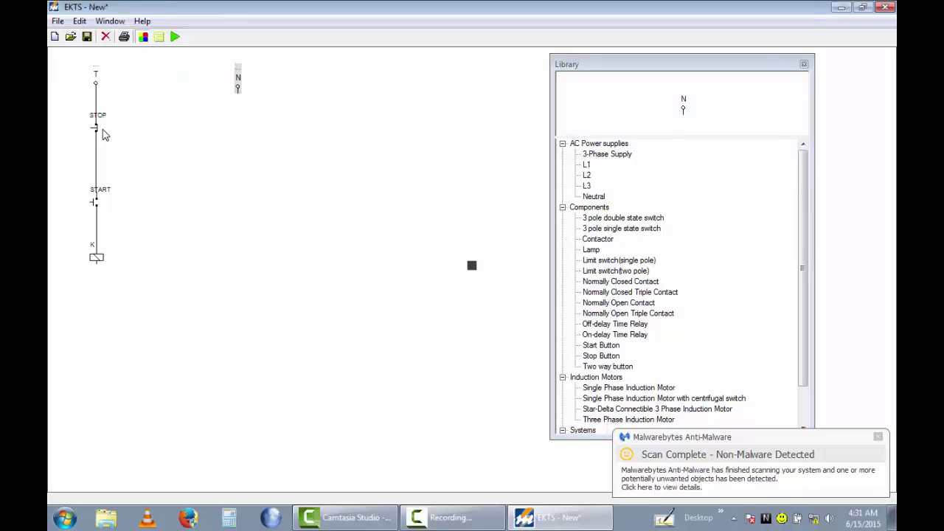
{"action": "mouse_move", "coordinate": [97, 263]}
{"action": "left_mouse_down"}
{"action": "mouse_move", "coordinate": [98, 271]}
{"action": "mouse_move", "coordinate": [247, 219]}
{"action": "mouse_move", "coordinate": [237, 88]}
{"action": "left_mouse_up"}
{"action": "left_click_drag", "start_coordinate": [167, 267], "coordinate": [167, 387]}
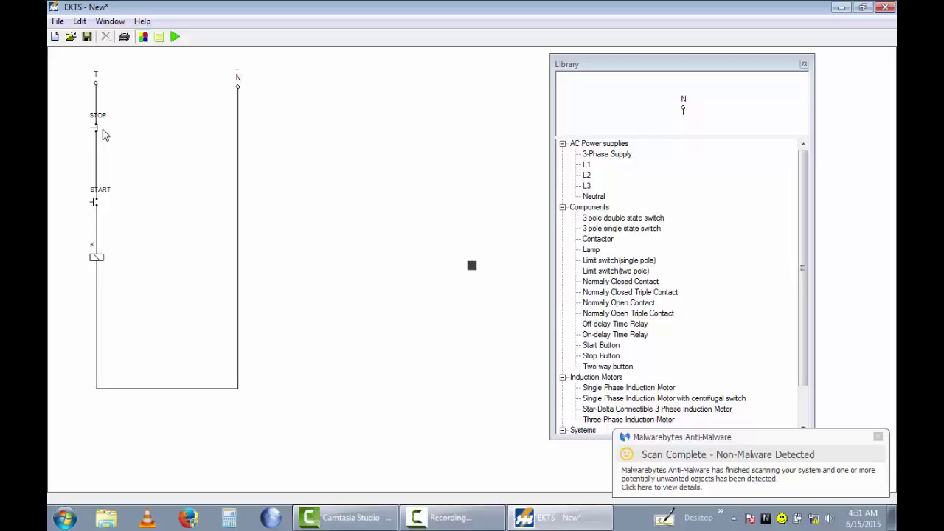
- Add the text "Control circuit" between the T and N terminals
{"action": "left_click", "coordinate": [80, 21]}
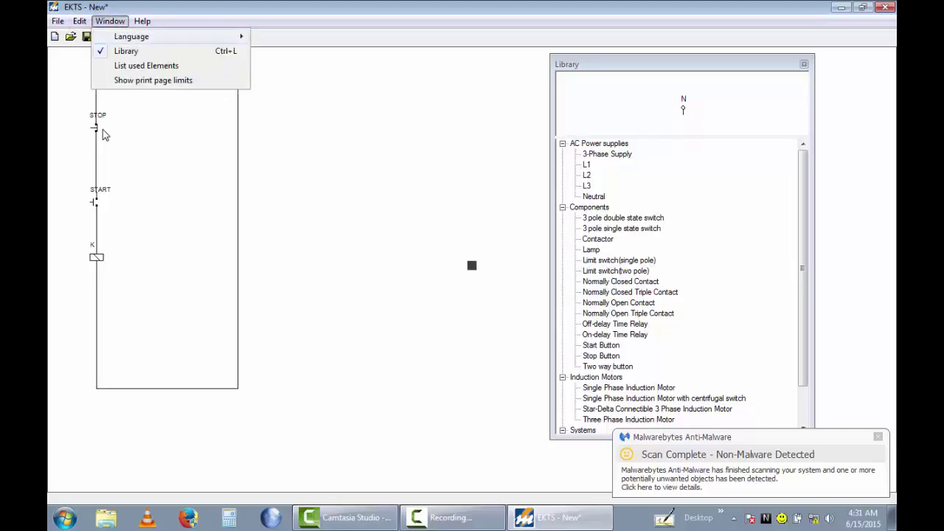
{"action": "left_click", "coordinate": [128, 36]}
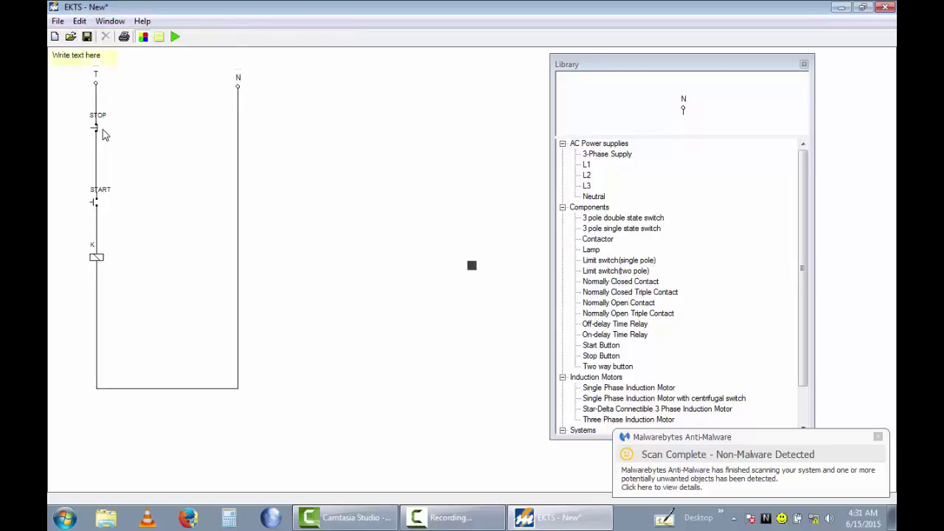
{"action": "left_click", "coordinate": [138, 73]}
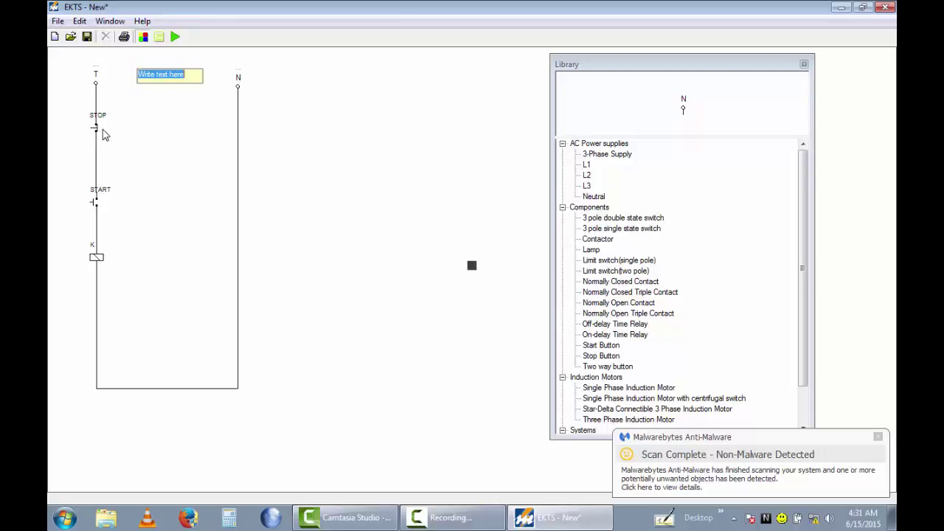
{"action": "type", "text": "Q"}
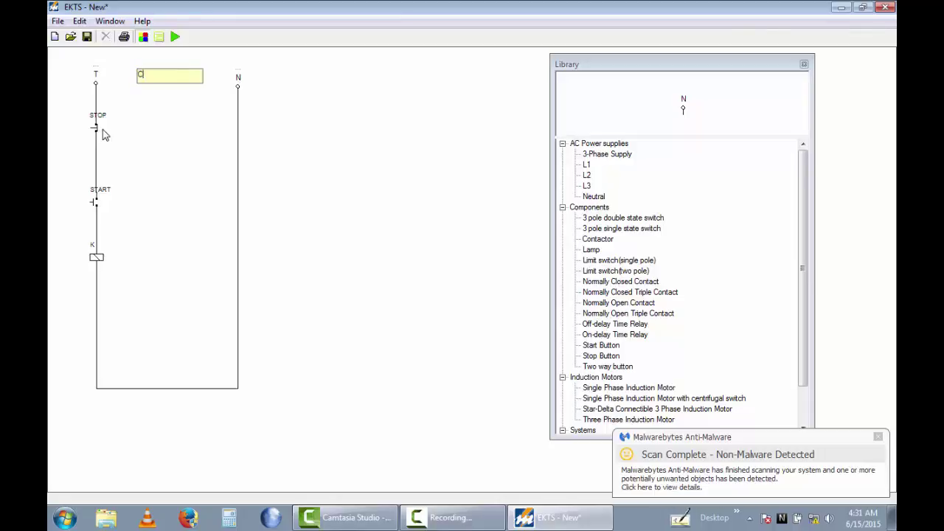
{"action": "type", "text": "ontrol circuit"}
{"action": "key", "text": "Return"}
{"action": "key", "text": "Return"}
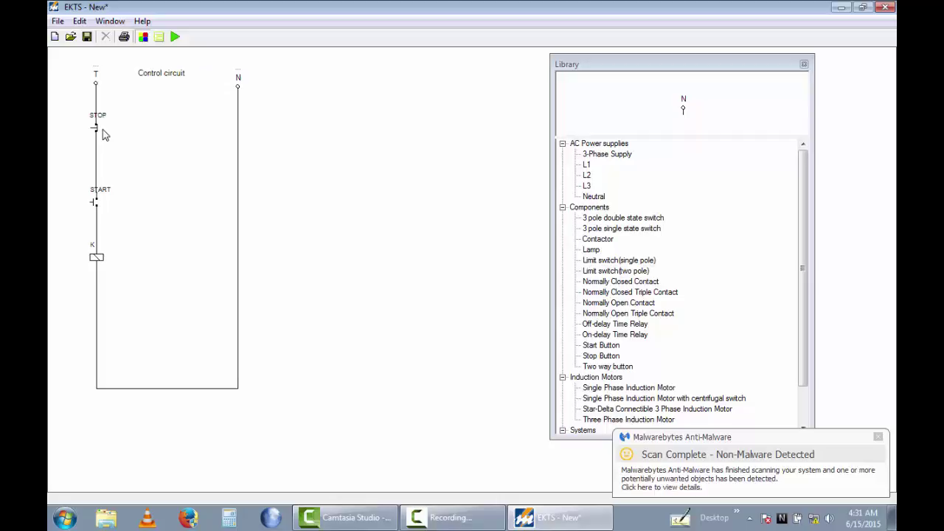
- Simulate the control circuit, operate the START button to test contactor K, and end the simulation
{"action": "left_click", "coordinate": [174, 36]}
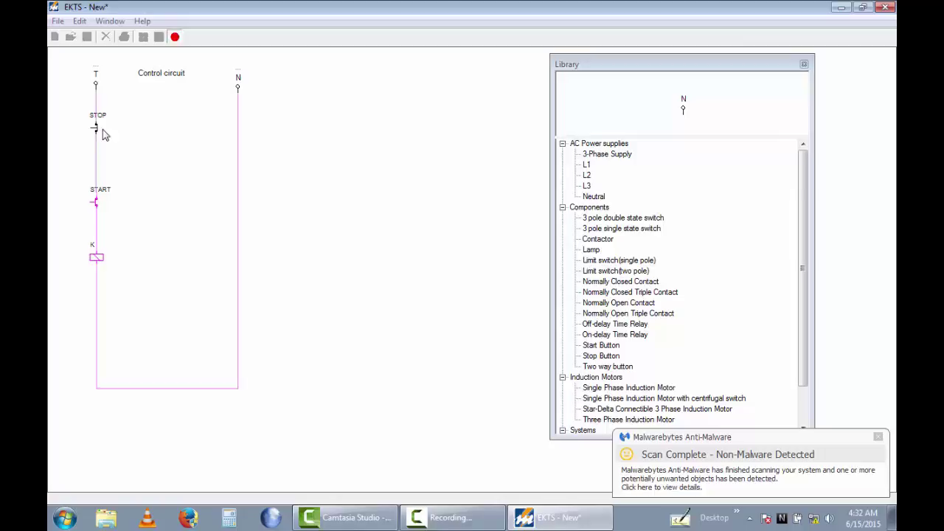
{"action": "left_click", "coordinate": [103, 134]}
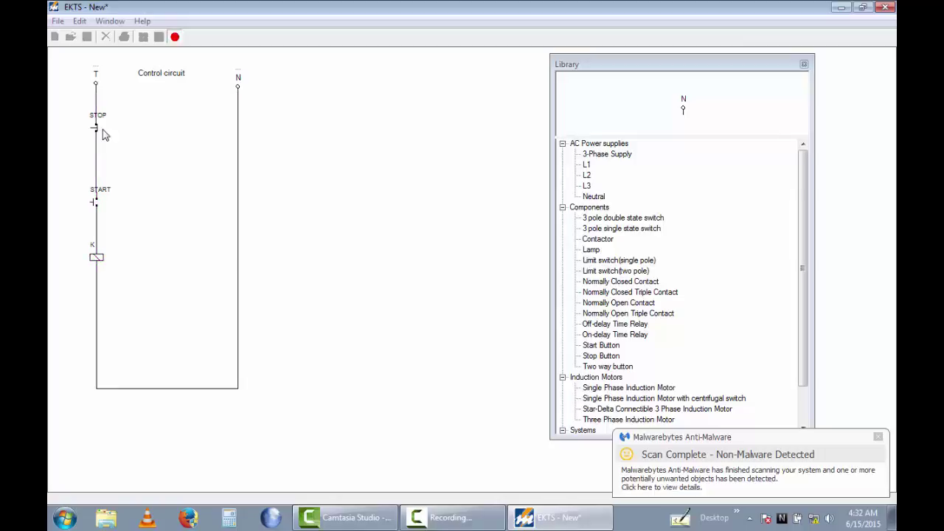
{"action": "left_click", "coordinate": [175, 36]}
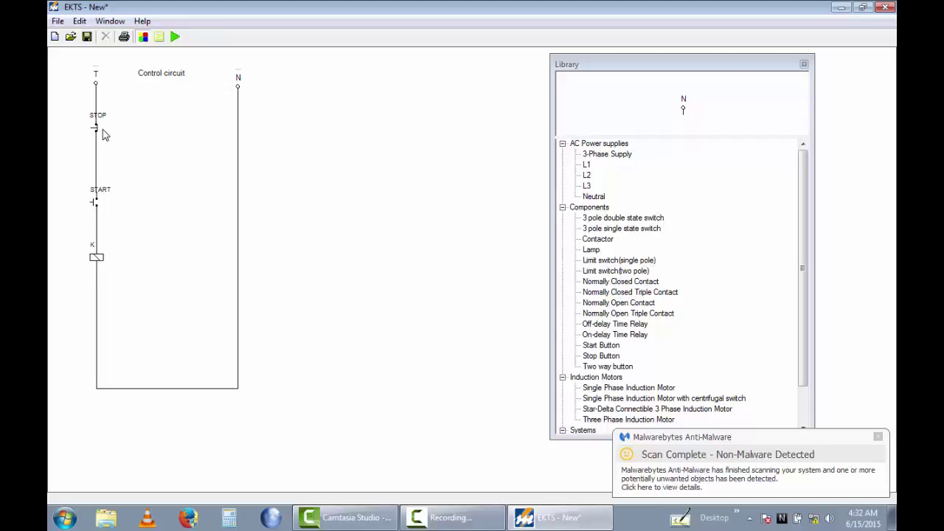
- Place a 3-Phase Supply beside the control circuit and a Normally Open Triple Contact below it, rotated so its poles run vertically
{"action": "double_click", "coordinate": [607, 154]}
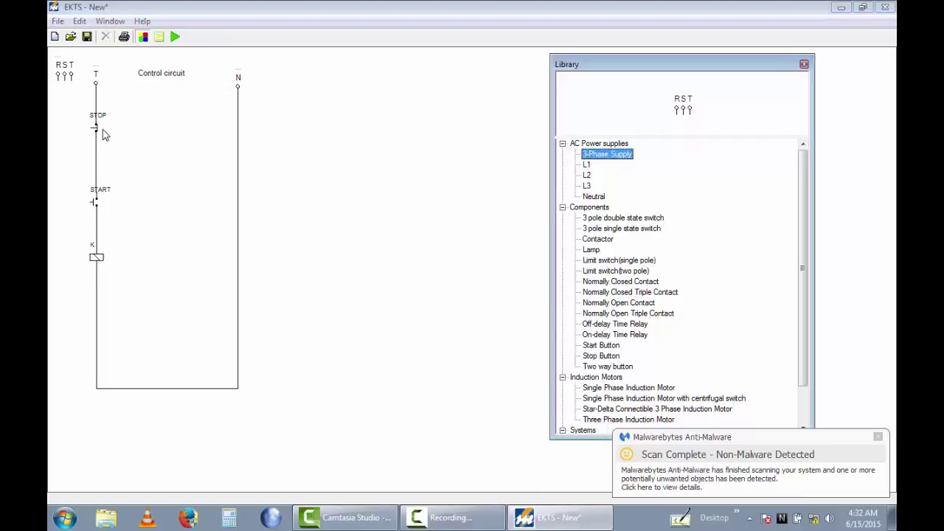
{"action": "mouse_move", "coordinate": [64, 76]}
{"action": "left_mouse_down"}
{"action": "mouse_move", "coordinate": [324, 86]}
{"action": "mouse_move", "coordinate": [349, 79]}
{"action": "left_mouse_up"}
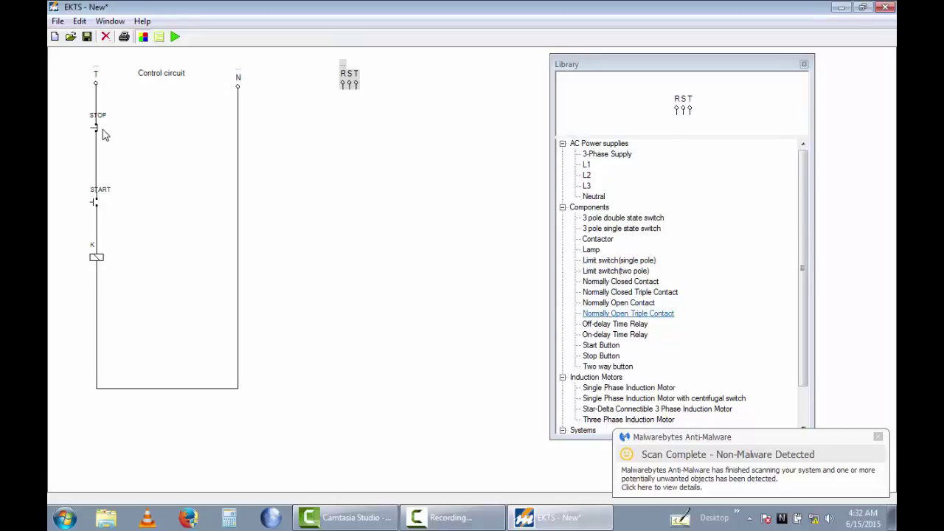
{"action": "double_click", "coordinate": [627, 313]}
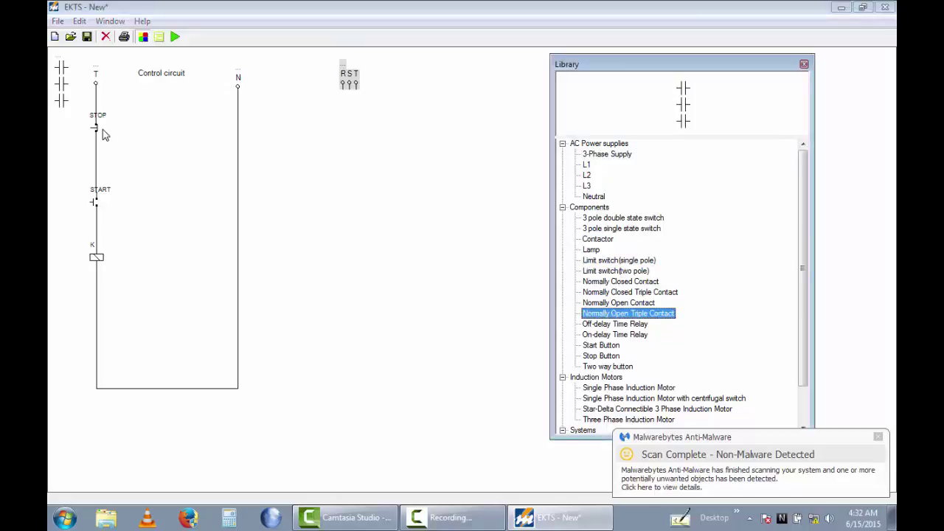
{"action": "mouse_move", "coordinate": [62, 84]}
{"action": "left_mouse_down"}
{"action": "mouse_move", "coordinate": [356, 201]}
{"action": "mouse_move", "coordinate": [348, 192]}
{"action": "left_mouse_up"}
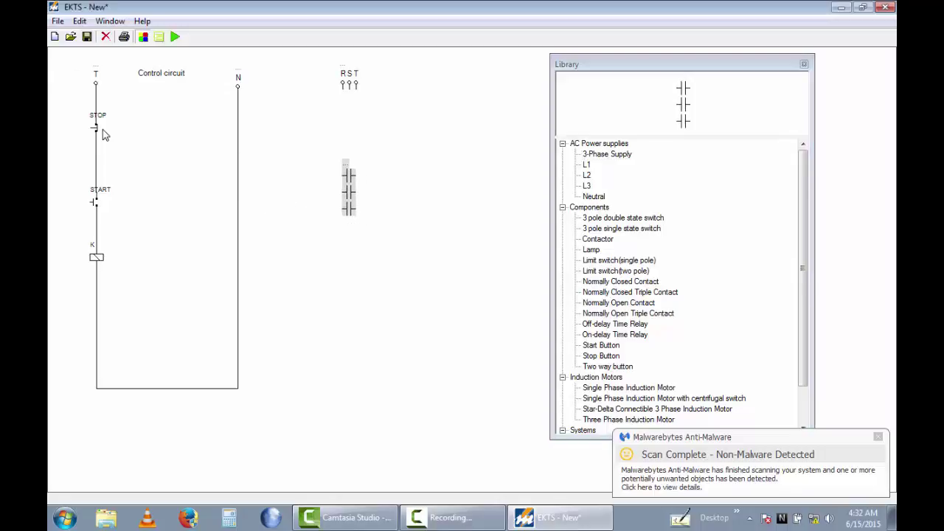
{"action": "right_click", "coordinate": [349, 191]}
{"action": "mouse_move", "coordinate": [390, 199]}
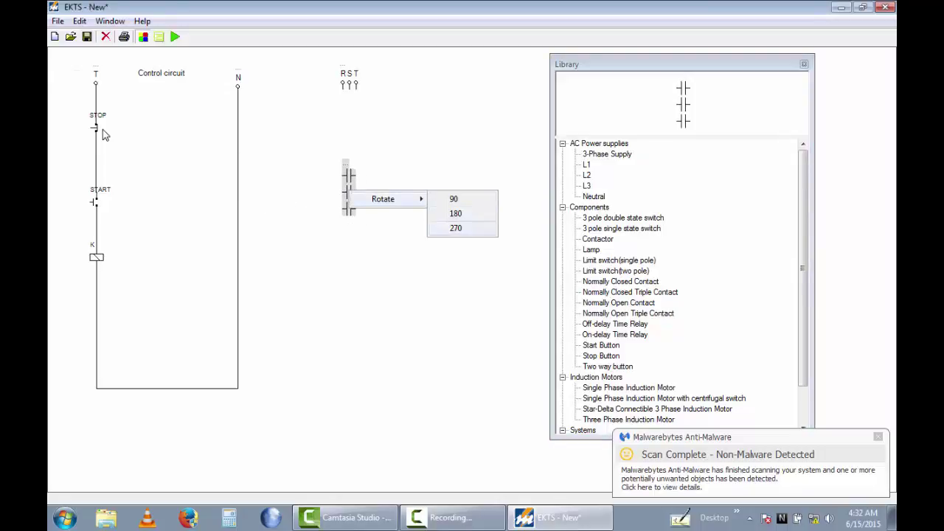
{"action": "left_click", "coordinate": [453, 198]}
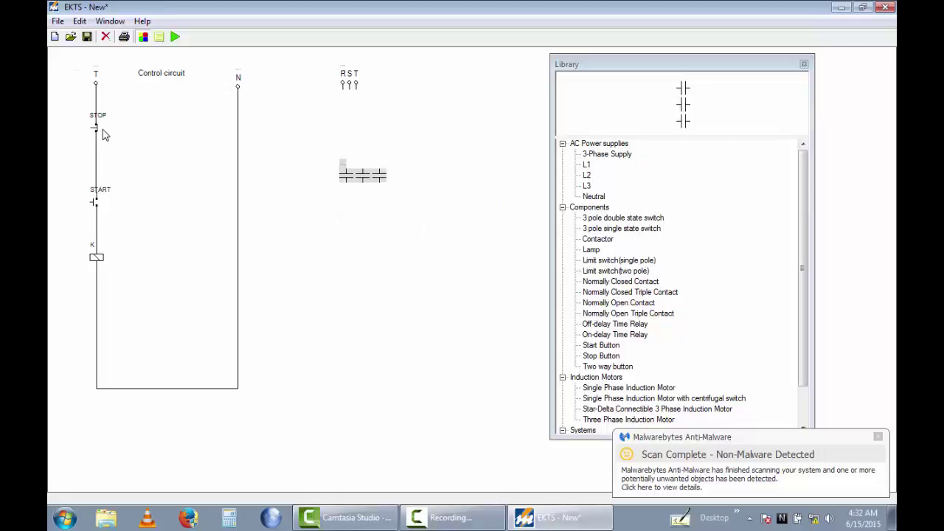
- Wire the R, S and T supply terminals to the triple contact's three poles and centre the contact beneath the supply
{"action": "mouse_move", "coordinate": [362, 176]}
{"action": "left_mouse_down"}
{"action": "mouse_move", "coordinate": [348, 178]}
{"action": "mouse_move", "coordinate": [356, 85]}
{"action": "left_mouse_up"}
{"action": "left_click", "coordinate": [369, 159]}
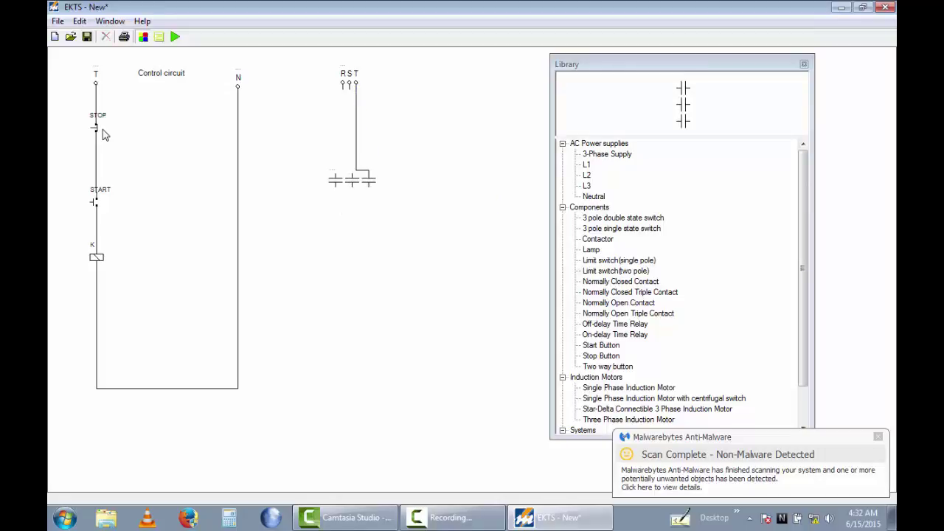
{"action": "mouse_move", "coordinate": [352, 174]}
{"action": "left_mouse_down"}
{"action": "mouse_move", "coordinate": [344, 140]}
{"action": "mouse_move", "coordinate": [349, 85]}
{"action": "left_mouse_up"}
{"action": "left_click_drag", "start_coordinate": [336, 175], "coordinate": [342, 84]}
{"action": "left_click_drag", "start_coordinate": [352, 180], "coordinate": [350, 180]}
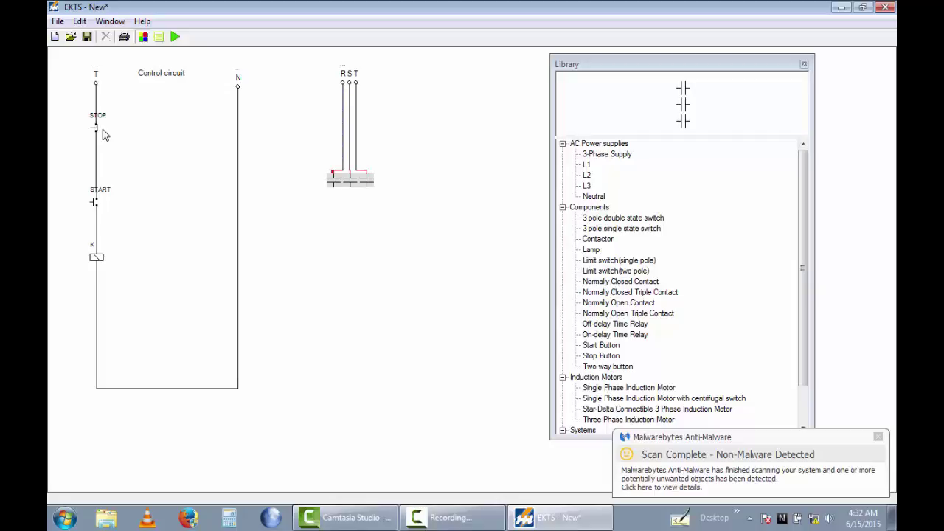
{"action": "key", "text": "Escape"}
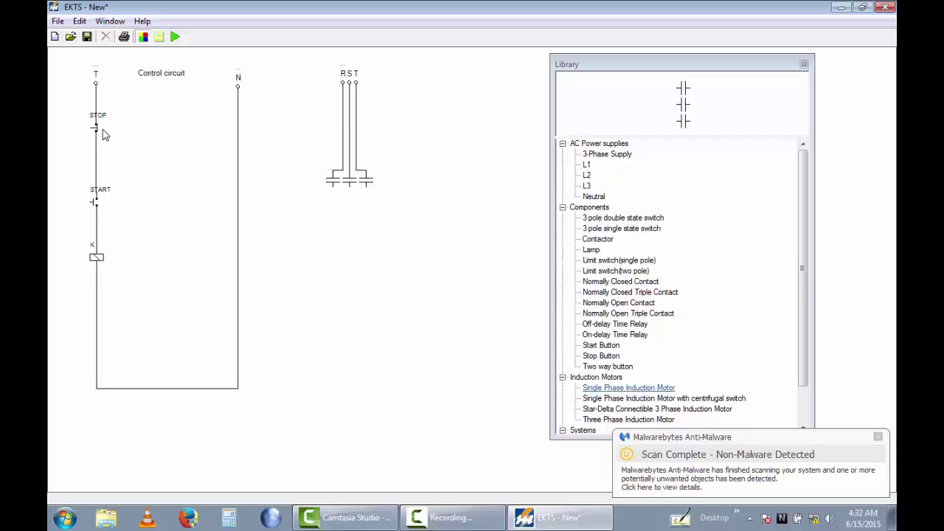
- Place a Three Phase Induction Motor below the triple contact, align it and wire its three terminals to the contact's poles
{"action": "left_click", "coordinate": [628, 418]}
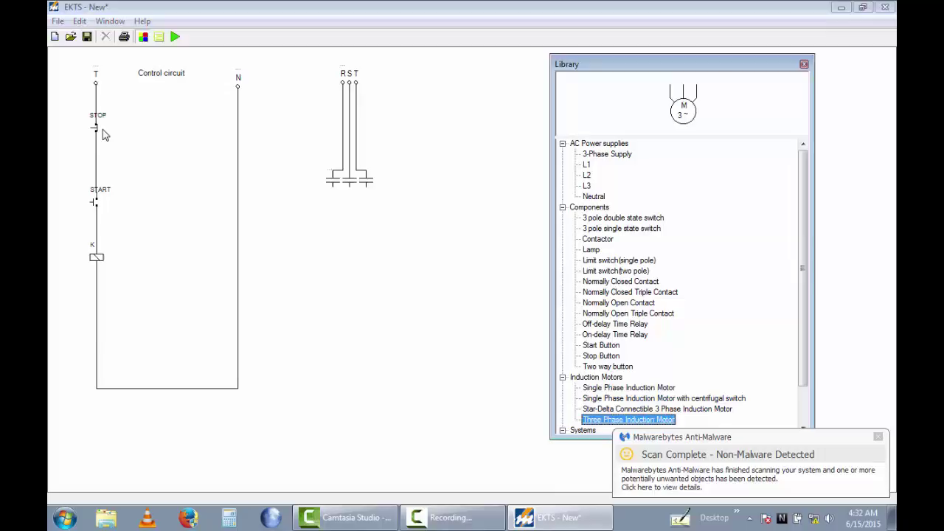
{"action": "double_click", "coordinate": [628, 419]}
{"action": "left_click_drag", "start_coordinate": [68, 87], "coordinate": [391, 396]}
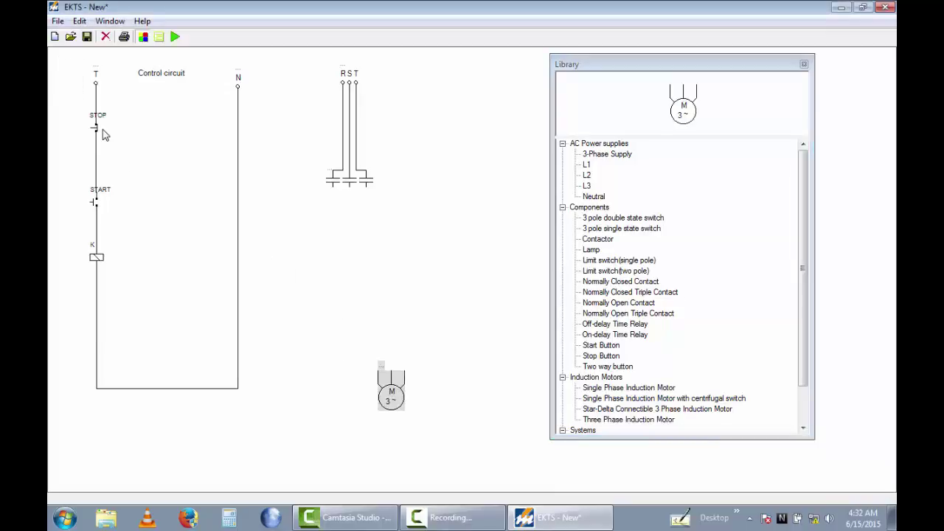
{"action": "left_click_drag", "start_coordinate": [391, 397], "coordinate": [357, 378]}
{"action": "key", "text": "Escape"}
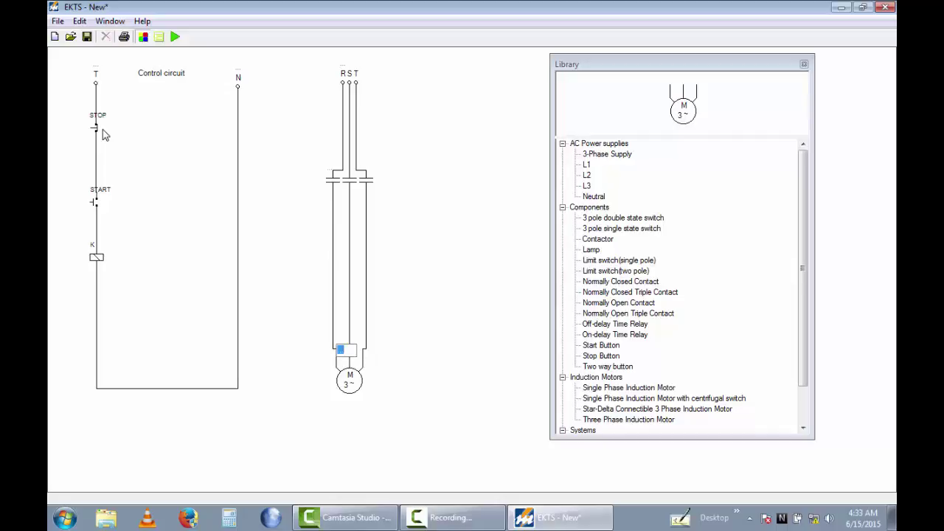
- Label the induction motor M and assign the triple contact to contactor K
{"action": "type", "text": "k"}
{"action": "key", "text": "Return"}
{"action": "type", "text": "M"}
{"action": "key", "text": "Return"}
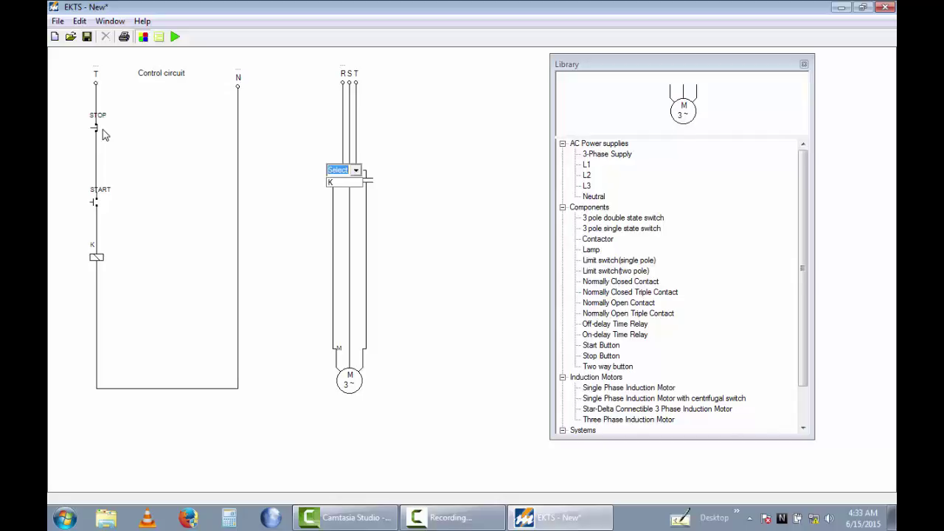
{"action": "type", "text": "K"}
{"action": "key", "text": "Return"}
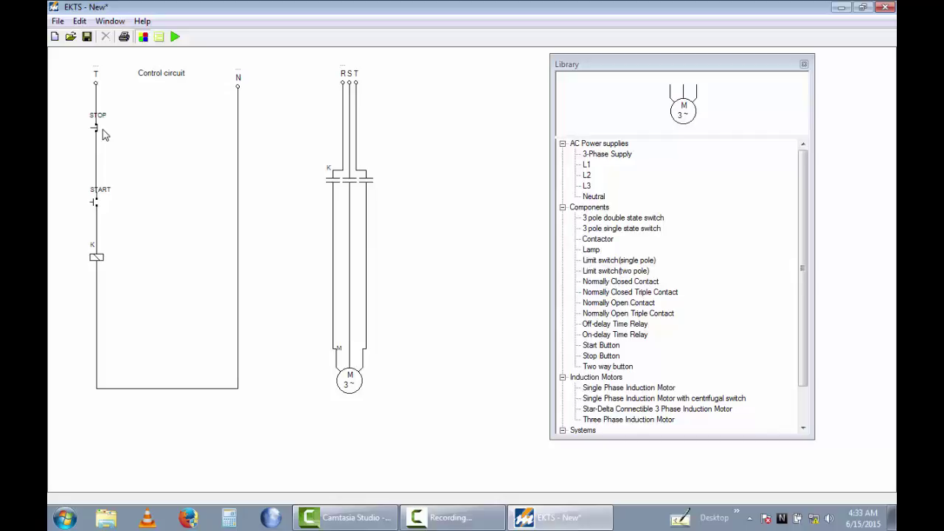
- Simulate the start/stop motor circuit without a holding contact, operating START to run the motor, and end the simulation
{"action": "key", "text": "F5"}
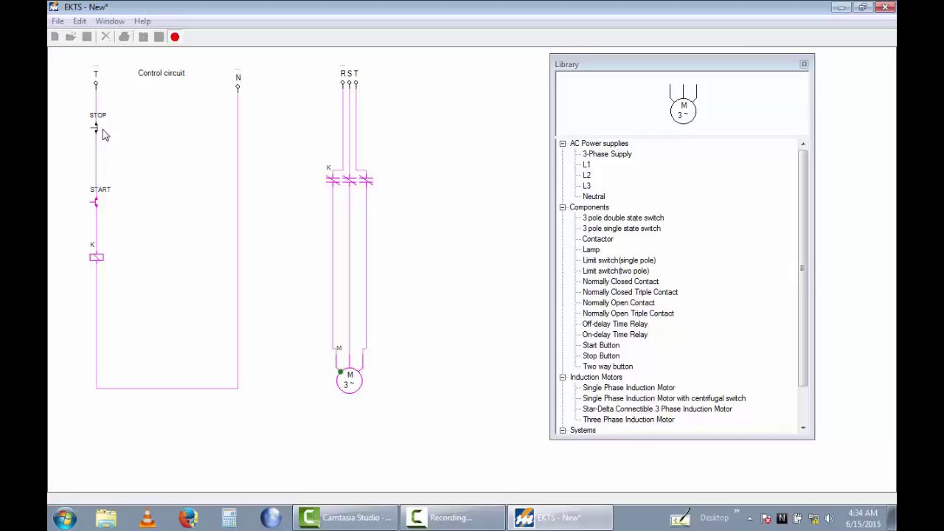
{"action": "left_click", "coordinate": [103, 133]}
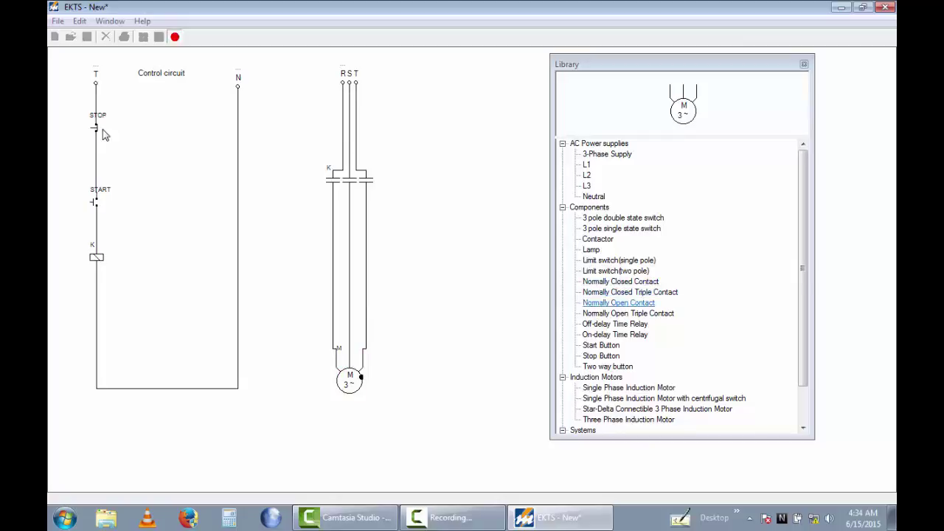
{"action": "left_click", "coordinate": [618, 302]}
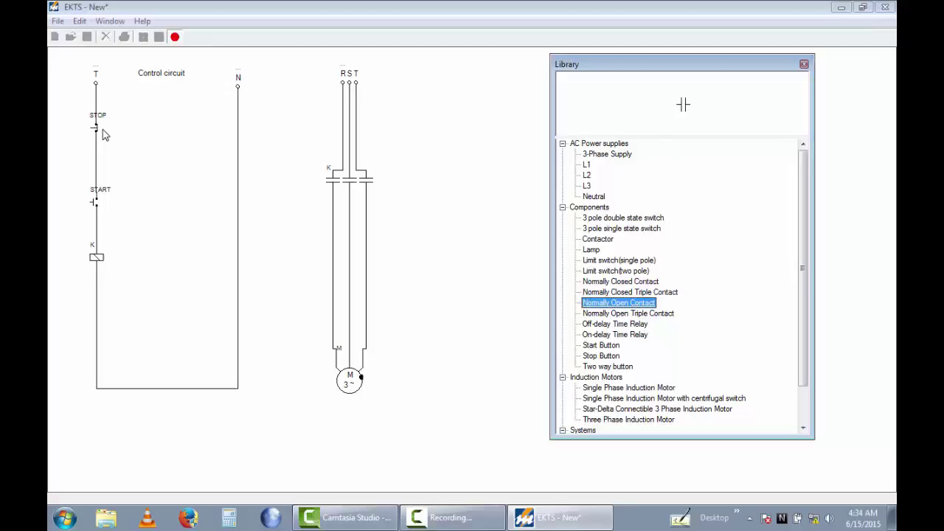
{"action": "left_click", "coordinate": [175, 37]}
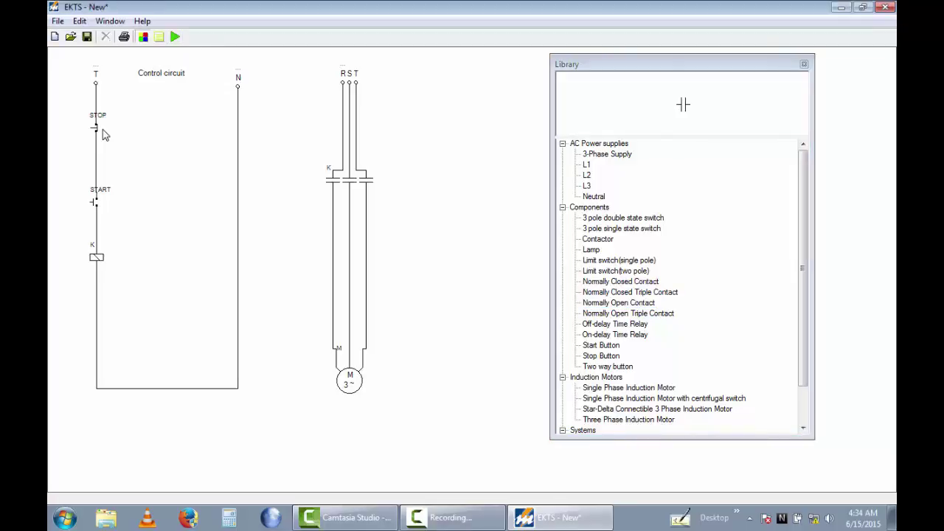
- Add a vertical Normally Open Contact assigned to K, wired in parallel with the START button, and test the circuit in simulation
{"action": "double_click", "coordinate": [618, 303]}
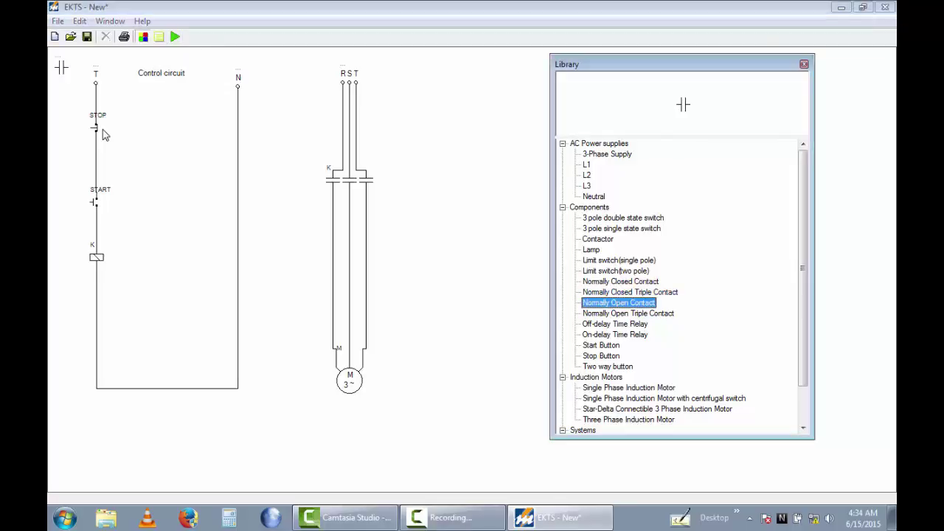
{"action": "mouse_move", "coordinate": [62, 67]}
{"action": "left_mouse_down"}
{"action": "mouse_move", "coordinate": [153, 248]}
{"action": "mouse_move", "coordinate": [145, 255]}
{"action": "left_mouse_up"}
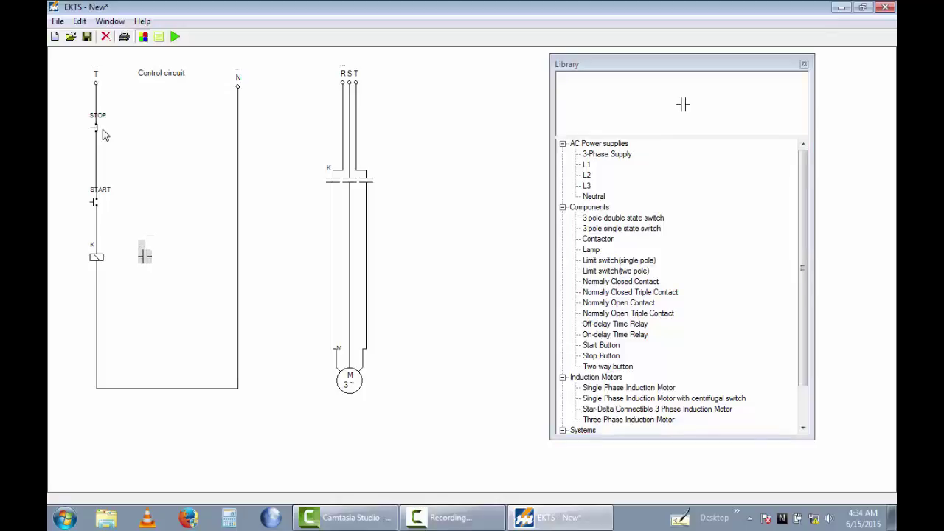
{"action": "right_click", "coordinate": [142, 250]}
{"action": "mouse_move", "coordinate": [170, 259]}
{"action": "left_click", "coordinate": [250, 259]}
{"action": "left_click", "coordinate": [103, 134]}
{"action": "key", "text": "Delete"}
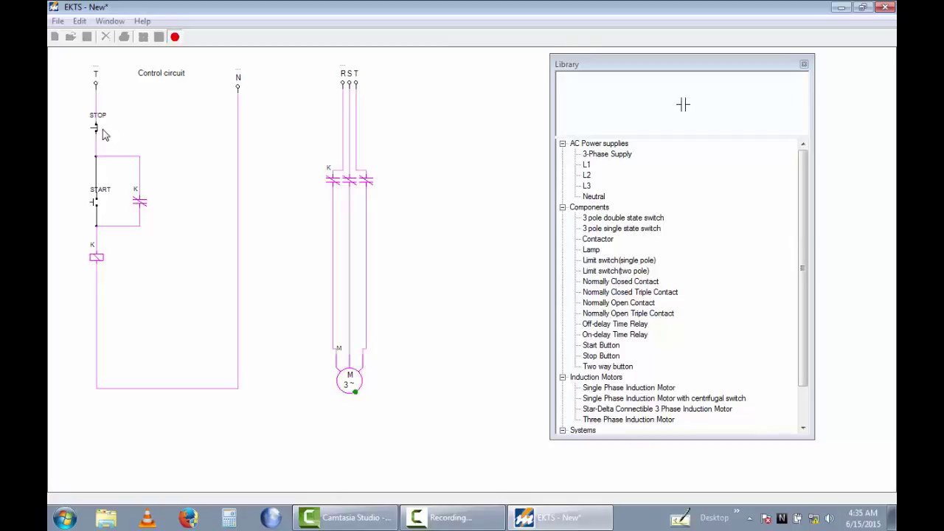
{"action": "key", "text": "Escape"}
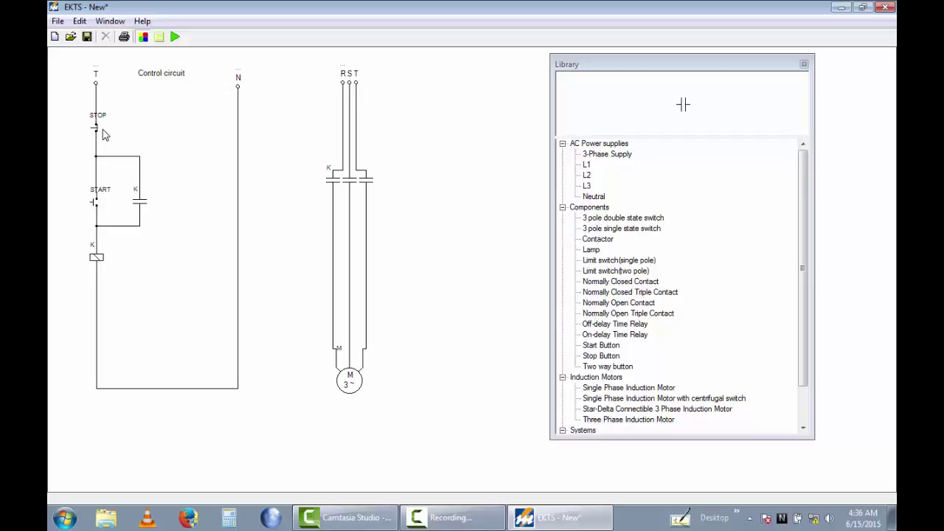
- Open the example file "3 phase motor start time circuit", discarding the changes to the new drawing
{"action": "key", "text": "ctrl+o"}
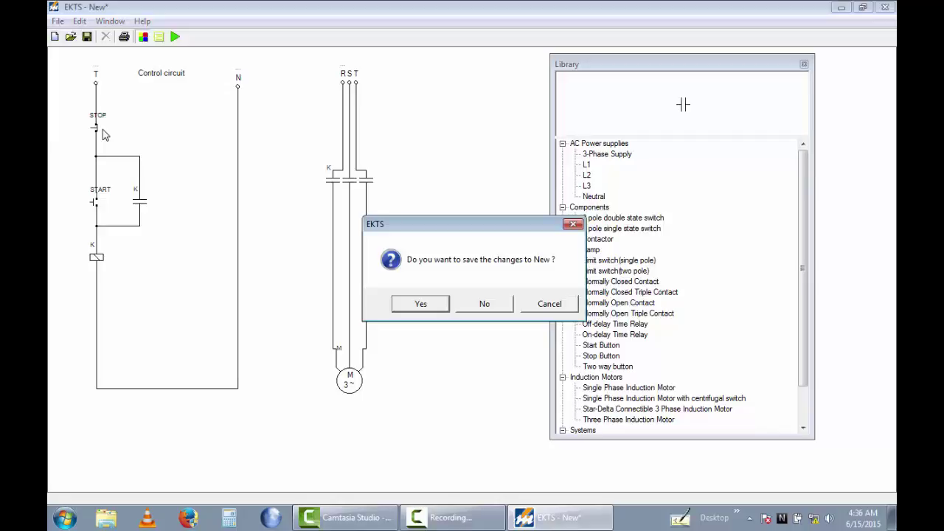
{"action": "key", "text": "n"}
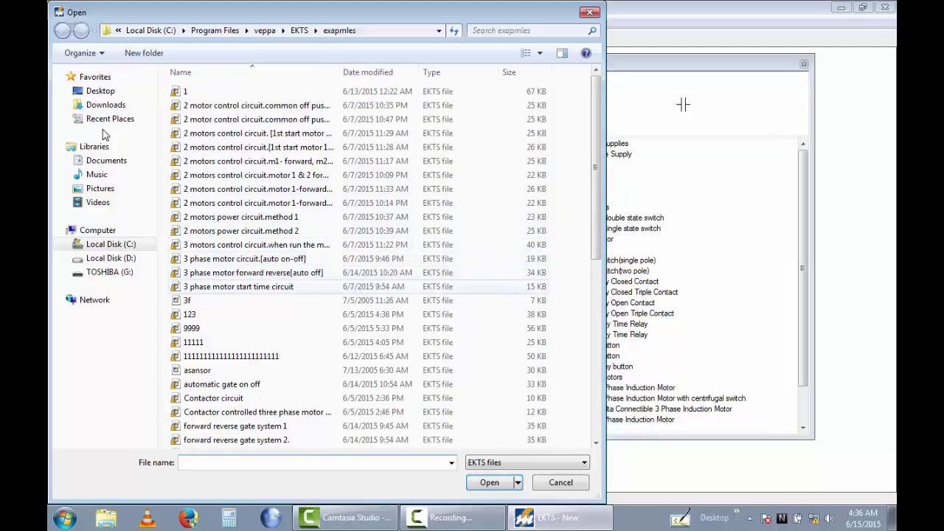
{"action": "double_click", "coordinate": [224, 286]}
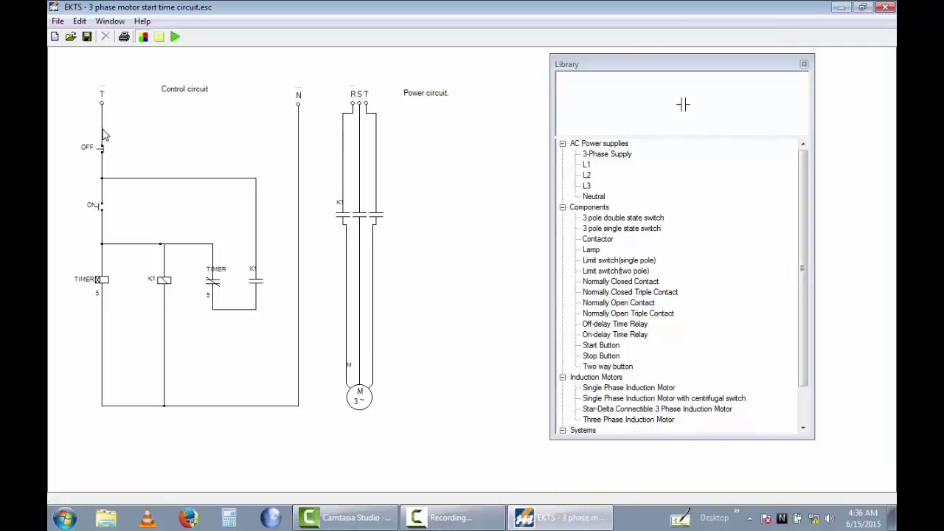
- Simulate the timer-controlled three-phase motor start circuit
{"action": "left_click", "coordinate": [174, 36]}
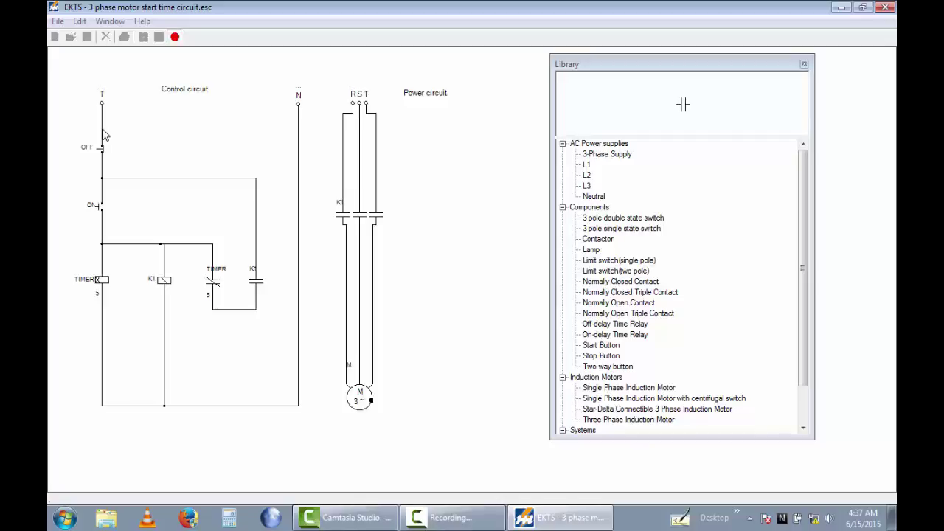
{"action": "key", "text": "space"}
{"action": "key", "text": "F5"}
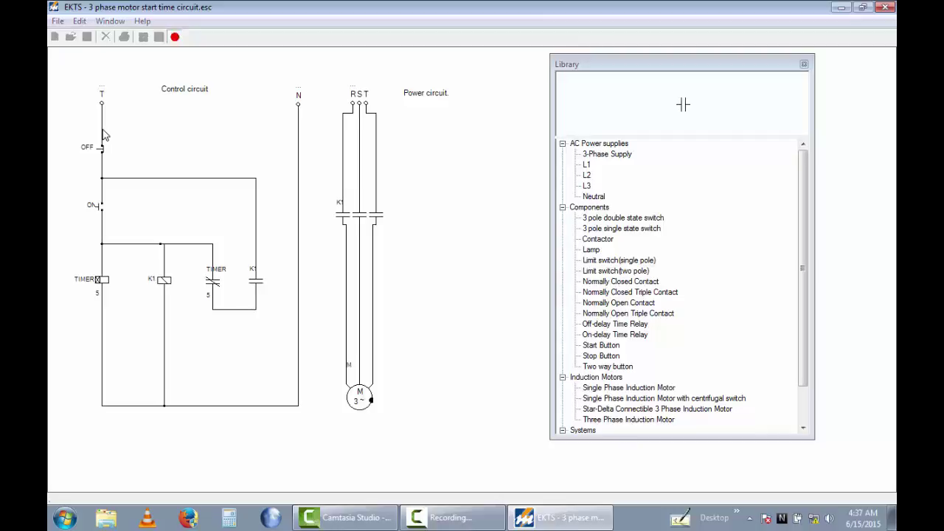